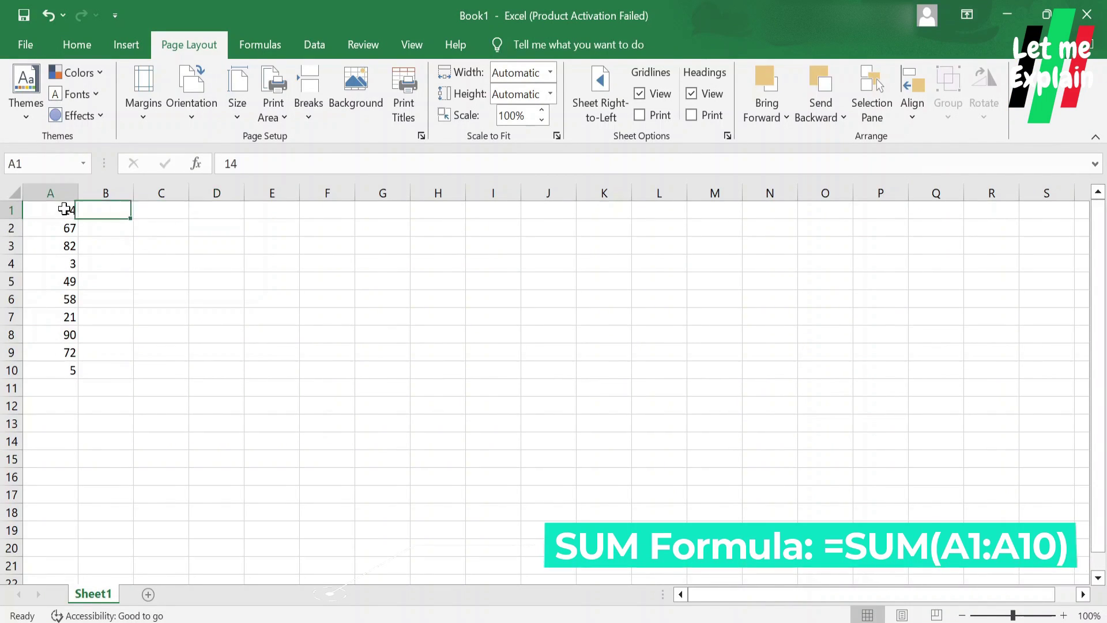
Enter =SUM(A1:A10) in A11 to total the ten numbers as 461
{"action": "left_click_drag", "start_coordinate": [64, 209], "coordinate": [69, 365]}
{"action": "left_click", "coordinate": [156, 359]}
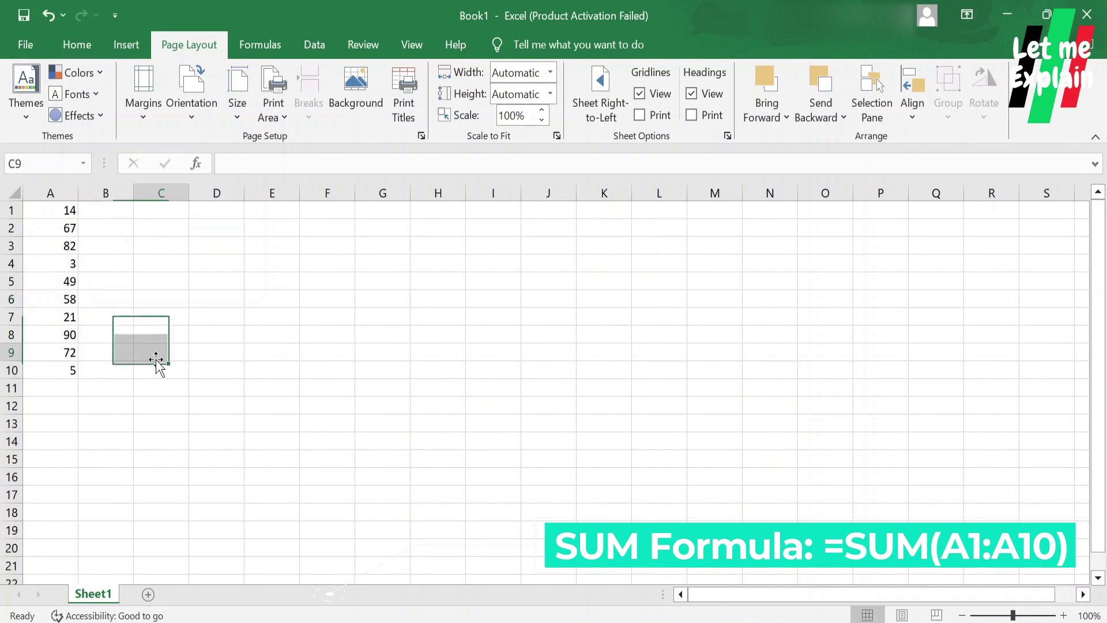
{"action": "left_click", "coordinate": [56, 391]}
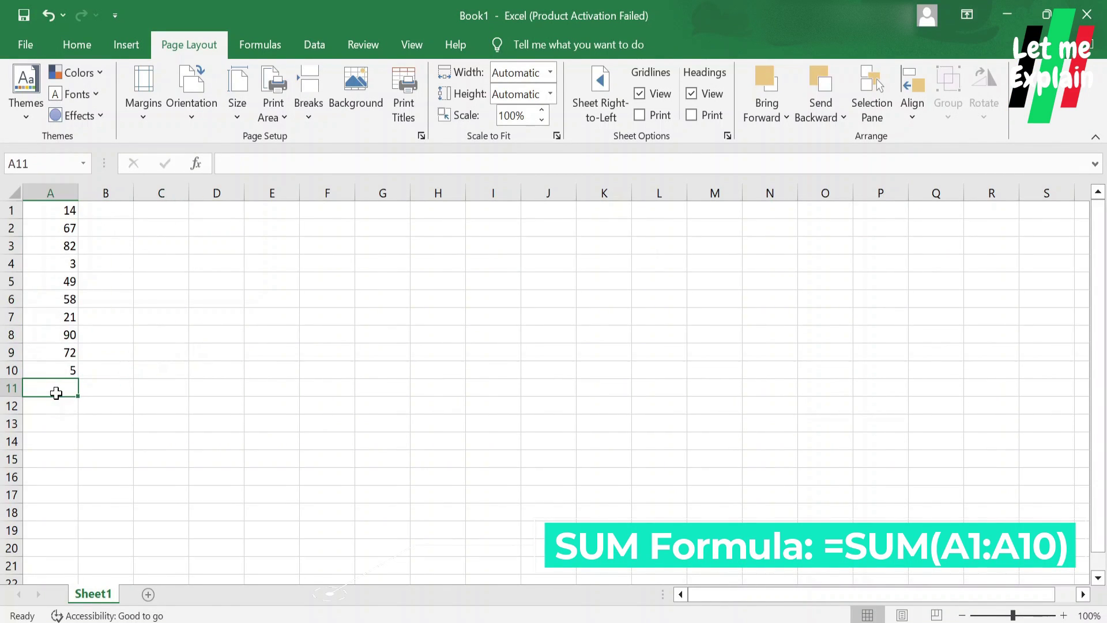
{"action": "double_click", "coordinate": [56, 392]}
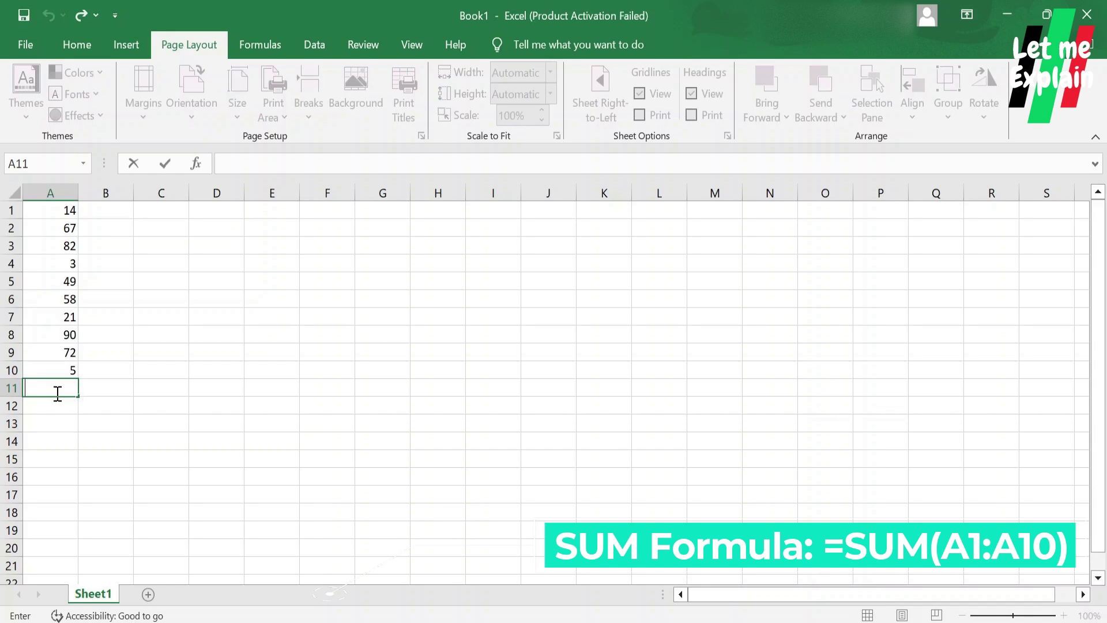
{"action": "type", "text": "=SUM("}
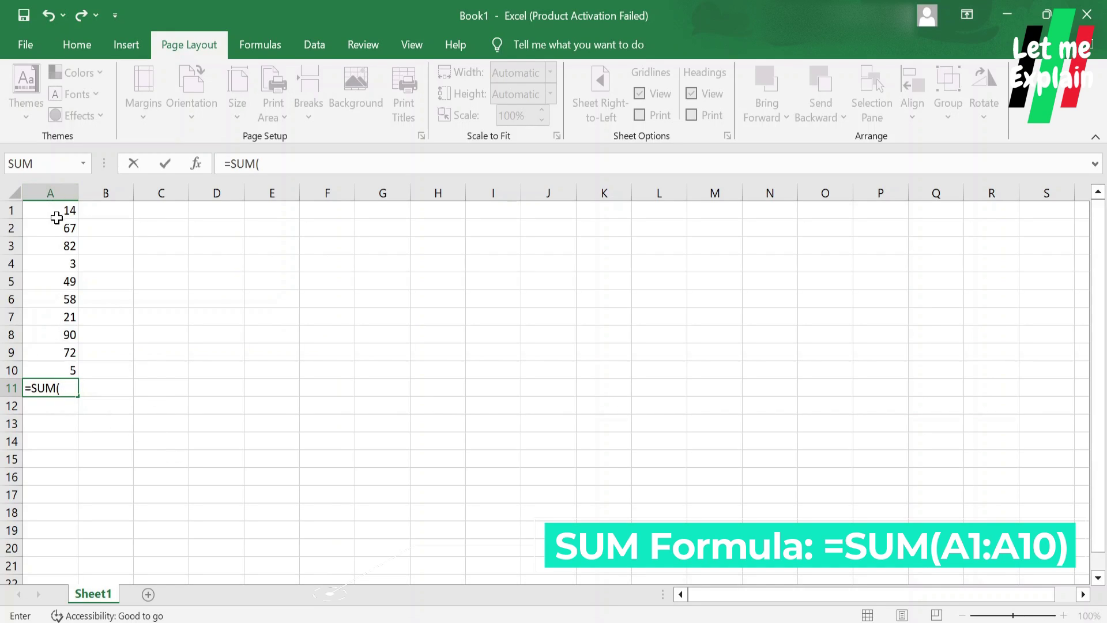
{"action": "left_click_drag", "start_coordinate": [67, 212], "coordinate": [54, 365]}
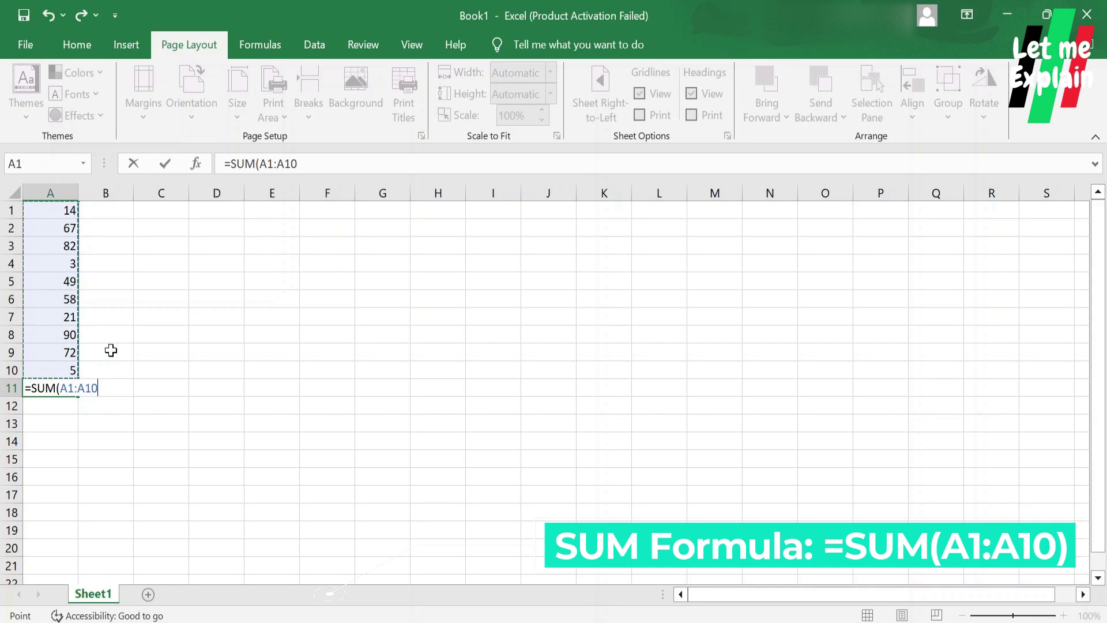
{"action": "type", "text": ")"}
{"action": "key", "text": "Return"}
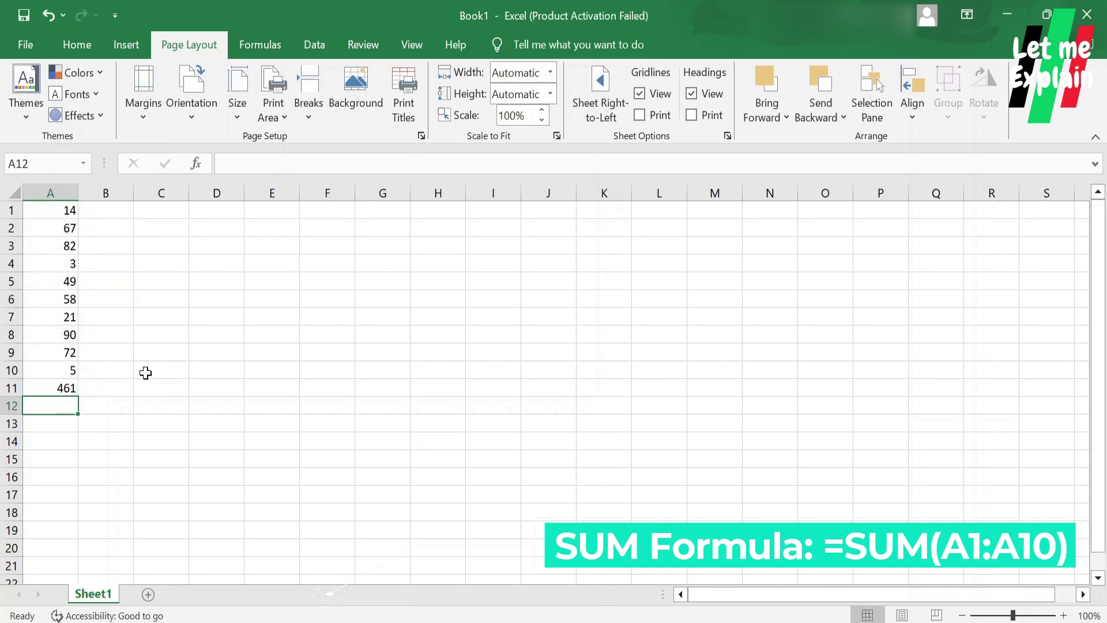
{"action": "left_click", "coordinate": [56, 390]}
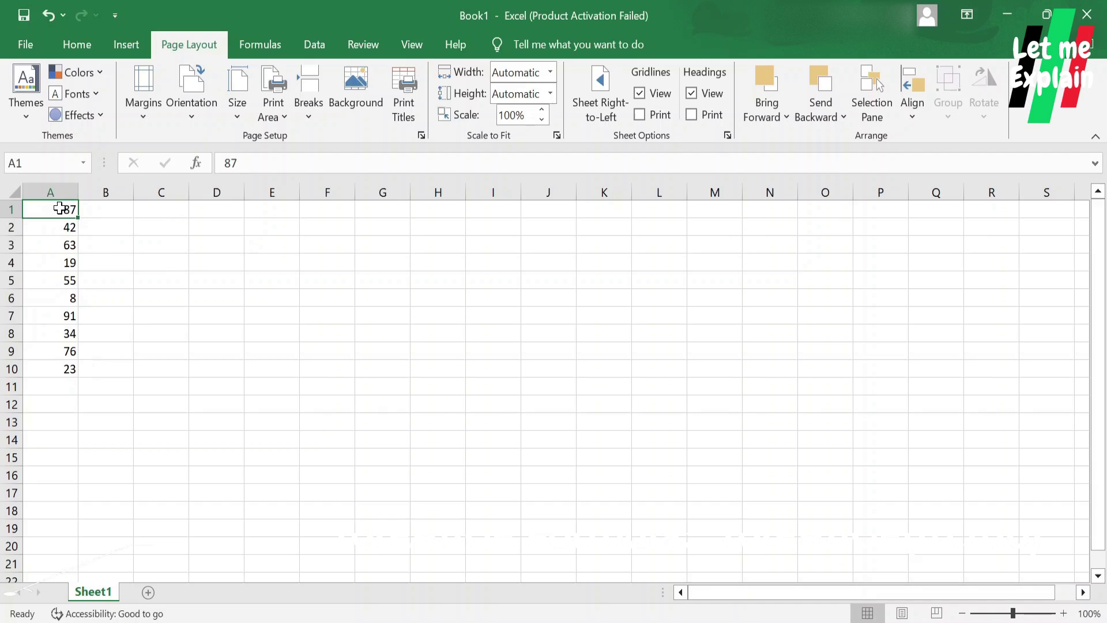
Enter =AVERAGE(A1:A10) in A11, giving 49.8
{"action": "left_click_drag", "start_coordinate": [67, 209], "coordinate": [77, 361]}
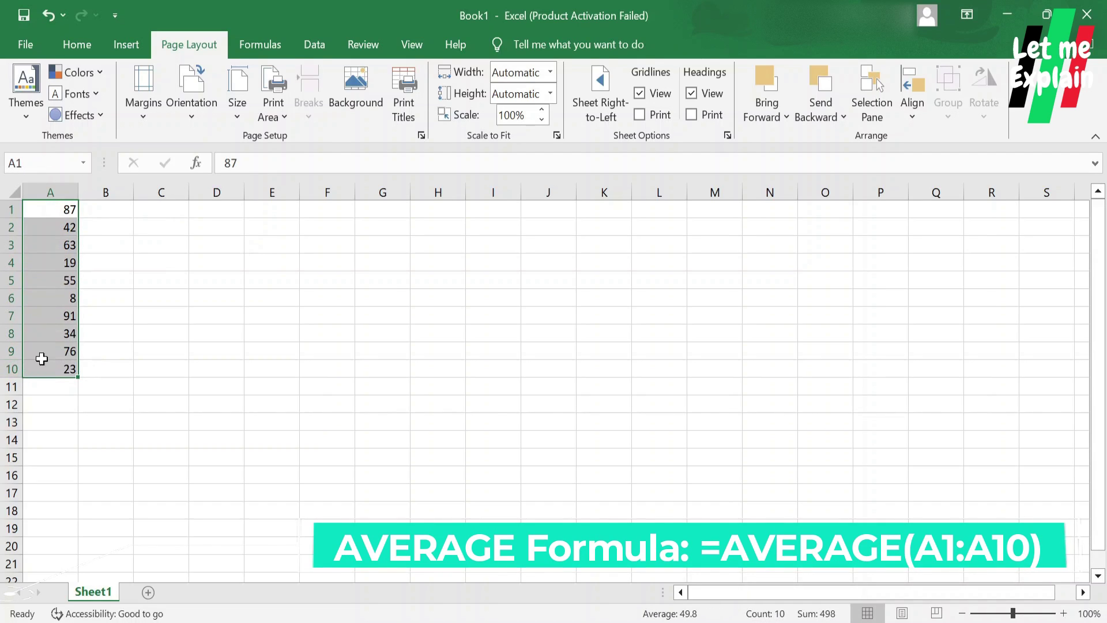
{"action": "left_click", "coordinate": [142, 295]}
{"action": "left_click", "coordinate": [47, 387]}
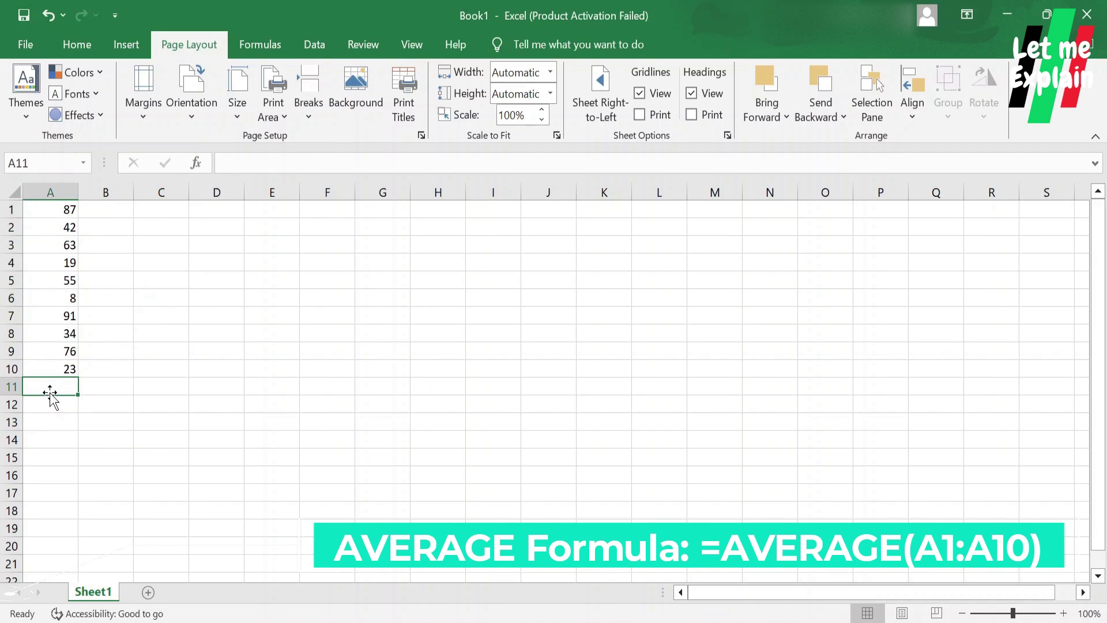
{"action": "type", "text": "=AV"}
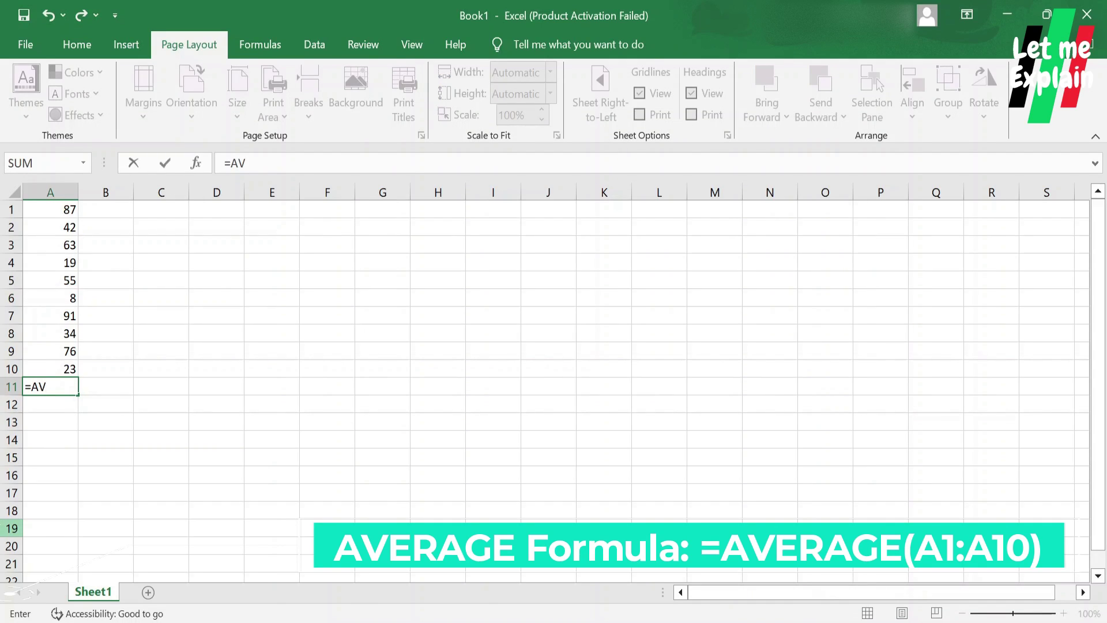
{"action": "type", "text": "ERAGE("}
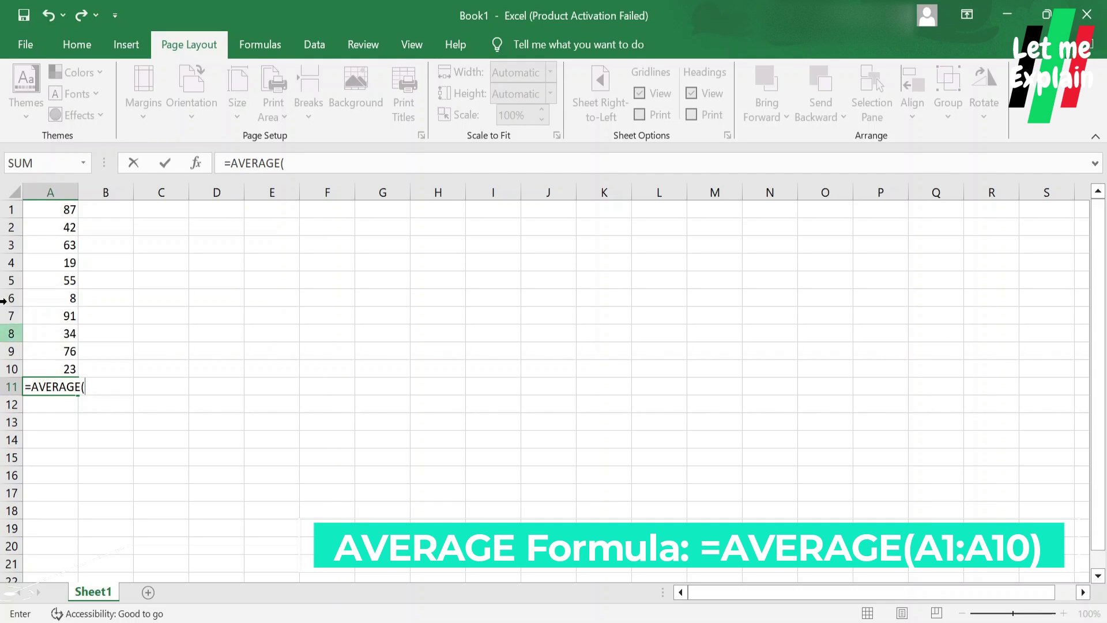
{"action": "left_click_drag", "start_coordinate": [62, 205], "coordinate": [66, 364]}
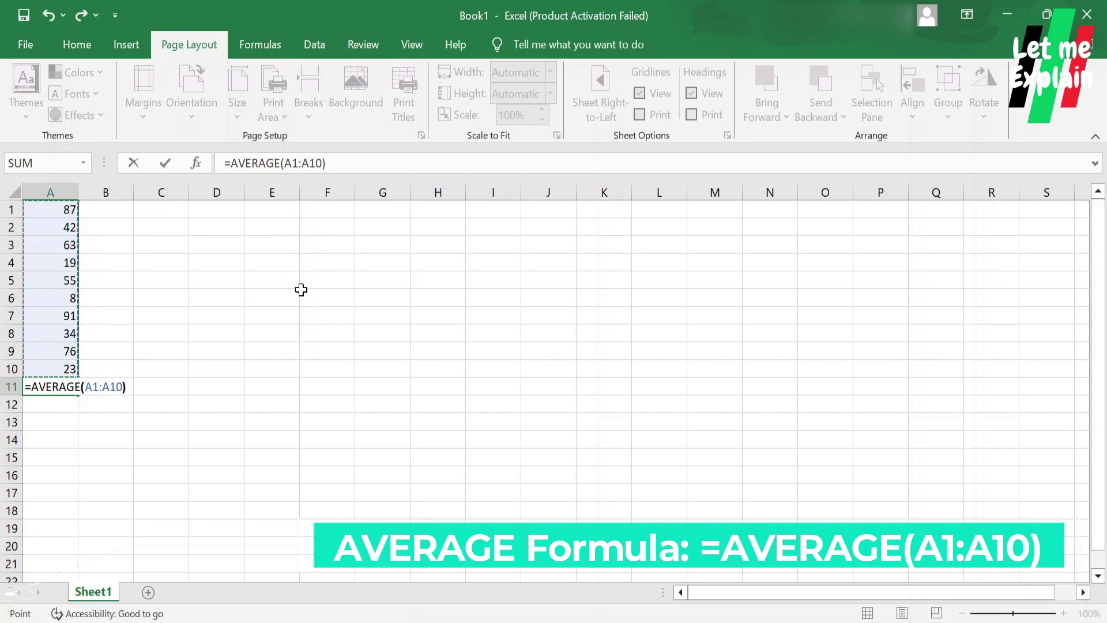
{"action": "type", "text": ")"}
{"action": "key", "text": "Return"}
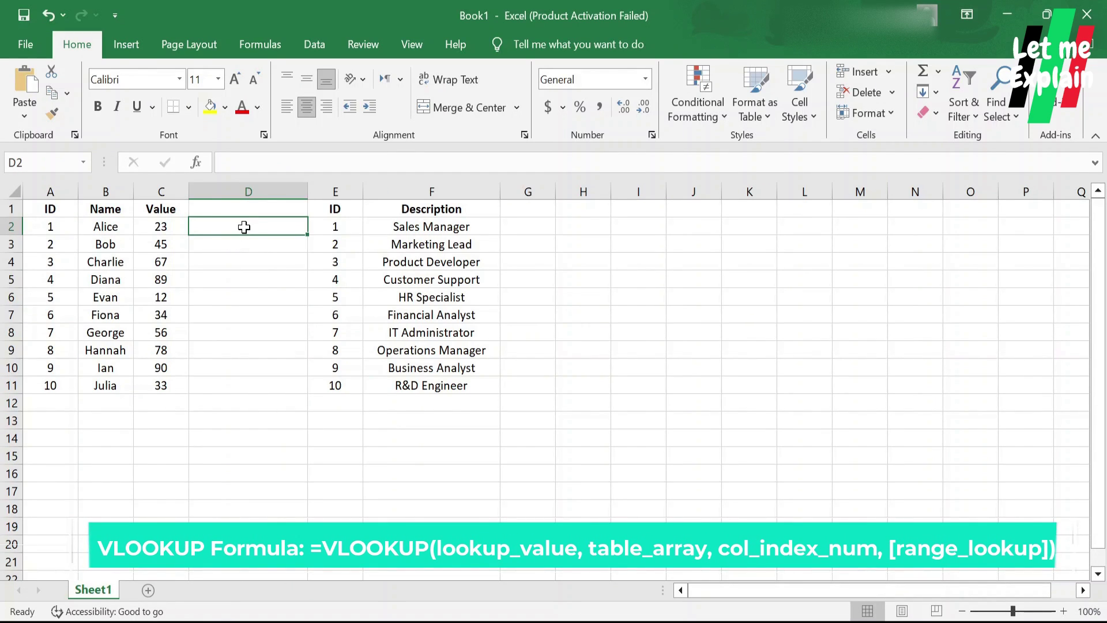
Look over both tables, then start =VLOOKUP( in cell D2
{"action": "left_click", "coordinate": [625, 247]}
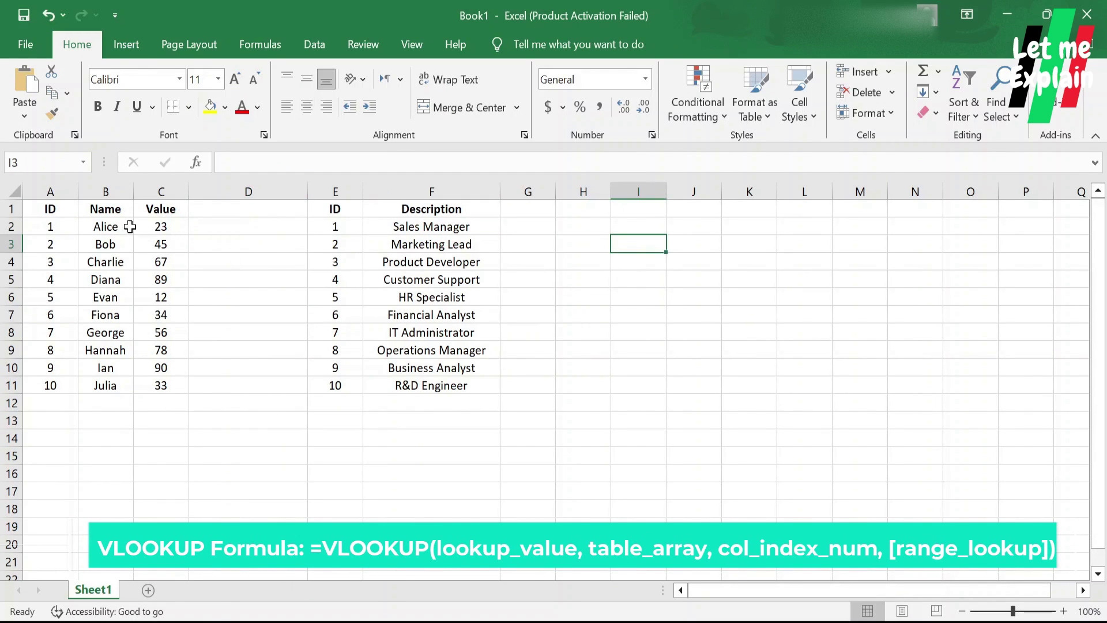
{"action": "left_click_drag", "start_coordinate": [49, 210], "coordinate": [171, 387]}
{"action": "left_click_drag", "start_coordinate": [331, 210], "coordinate": [407, 384]}
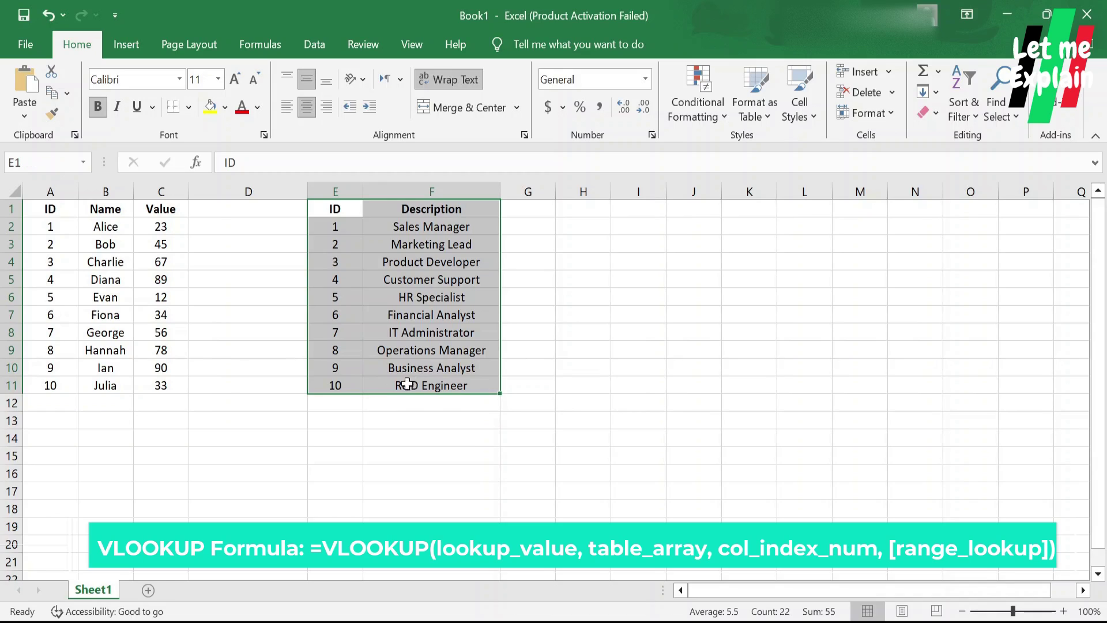
{"action": "left_click", "coordinate": [223, 228]}
{"action": "type", "text": "="}
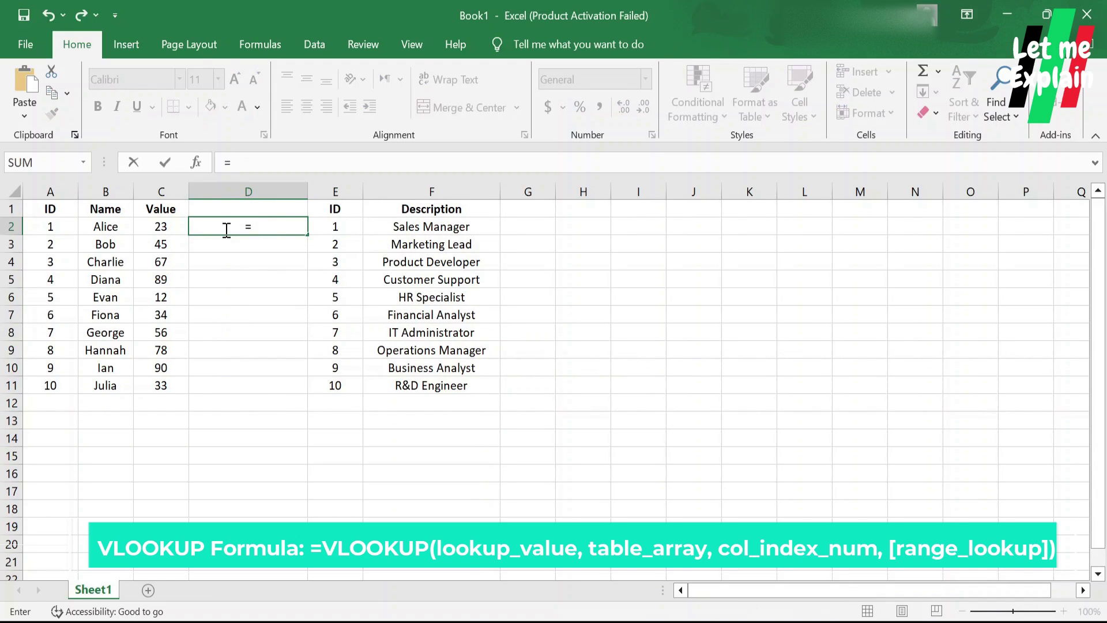
{"action": "type", "text": "vl"}
{"action": "key", "text": "Tab"}
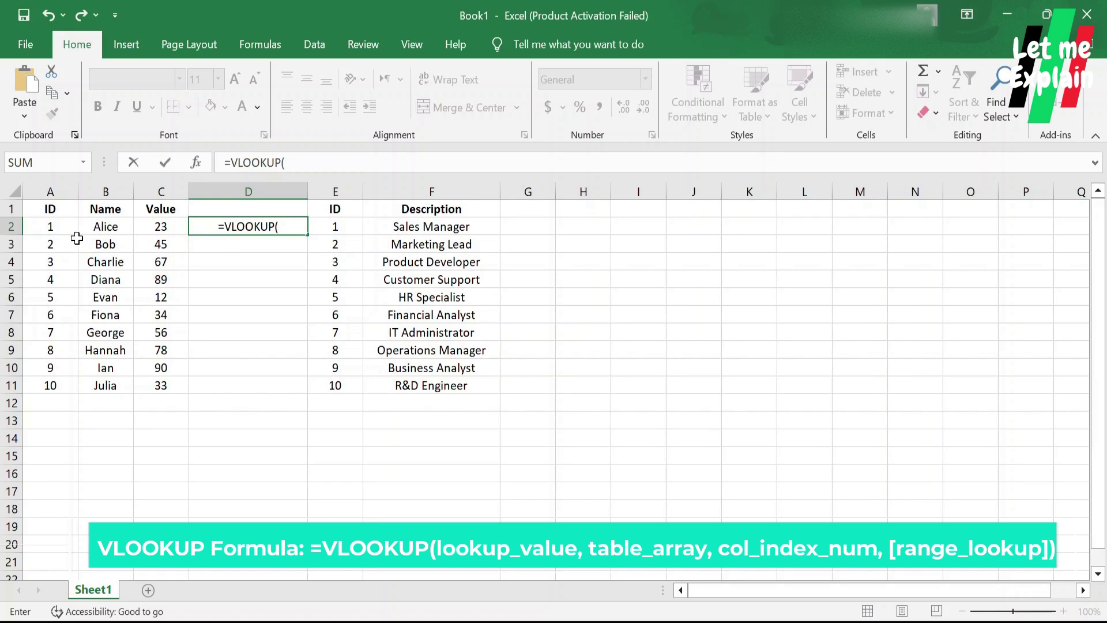
Complete D2 as =VLOOKUP(A2,E2:F11,2,FALSE), returning Sales Manager
{"action": "left_click", "coordinate": [48, 227]}
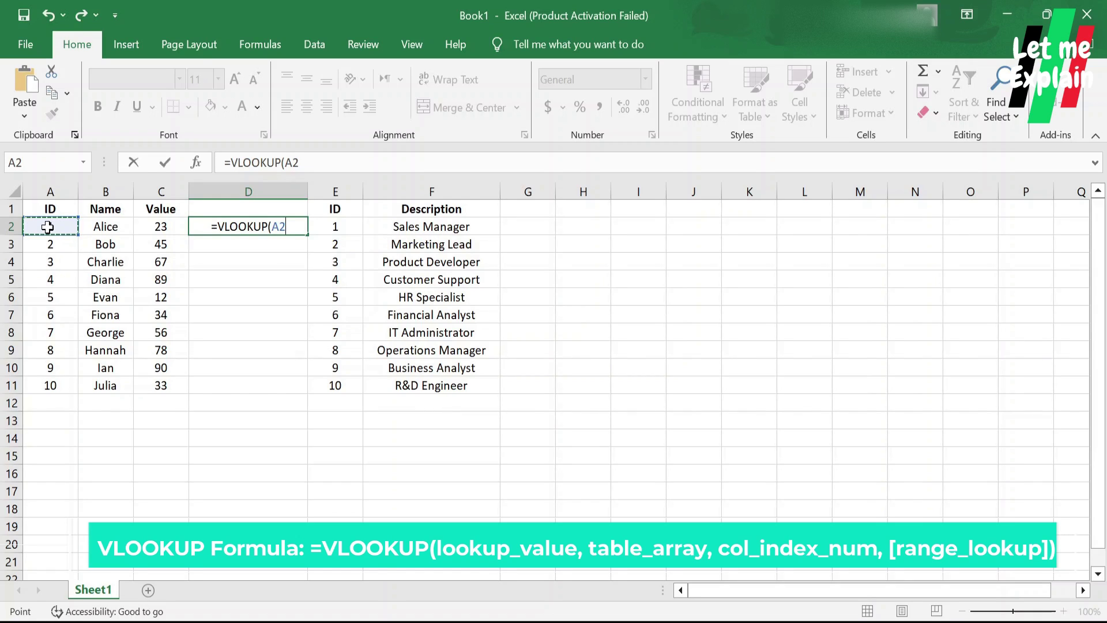
{"action": "type", "text": ","}
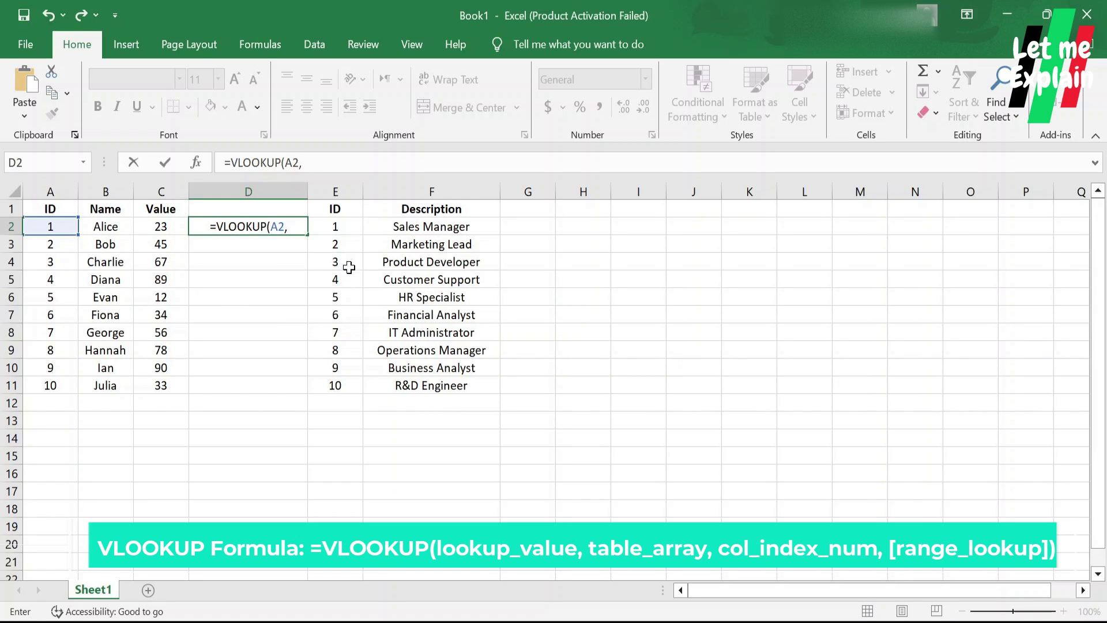
{"action": "left_click_drag", "start_coordinate": [331, 226], "coordinate": [407, 385]}
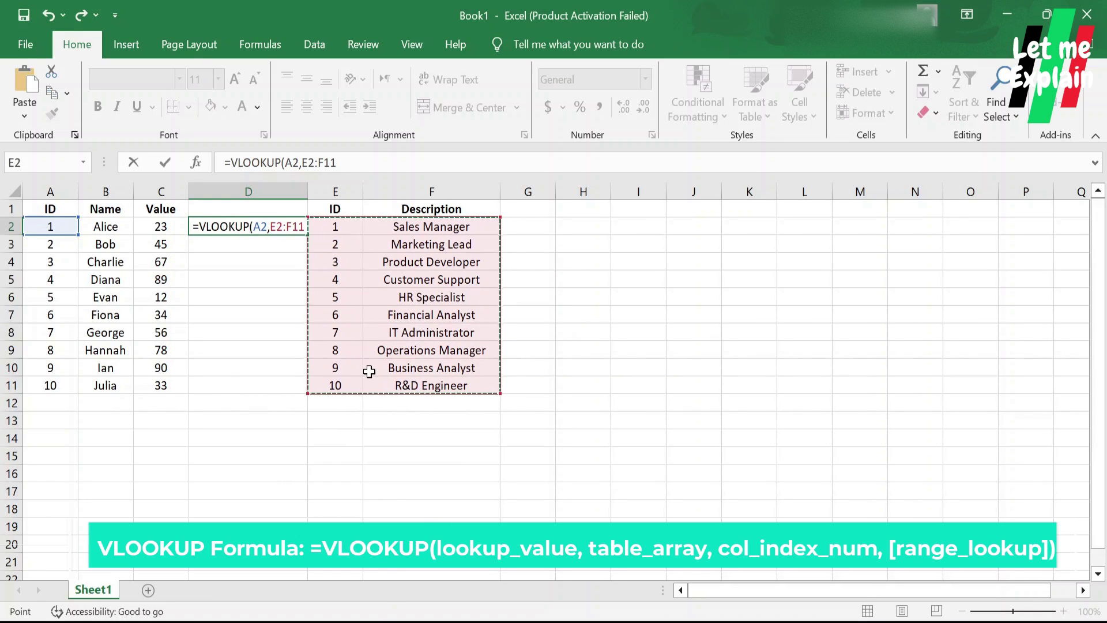
{"action": "type", "text": ","}
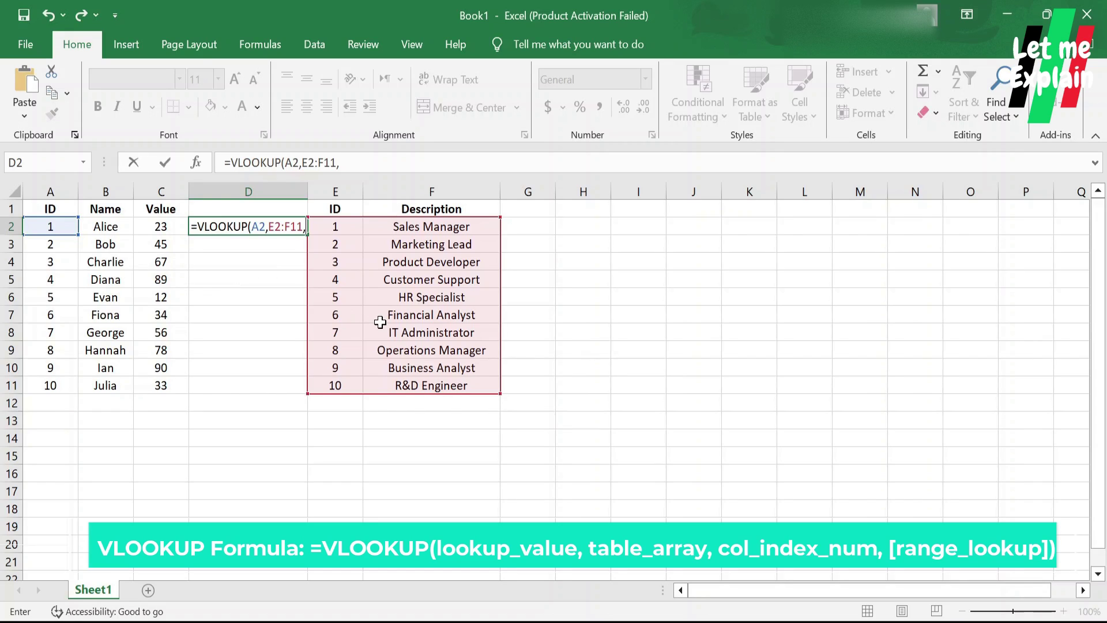
{"action": "type", "text": "2"}
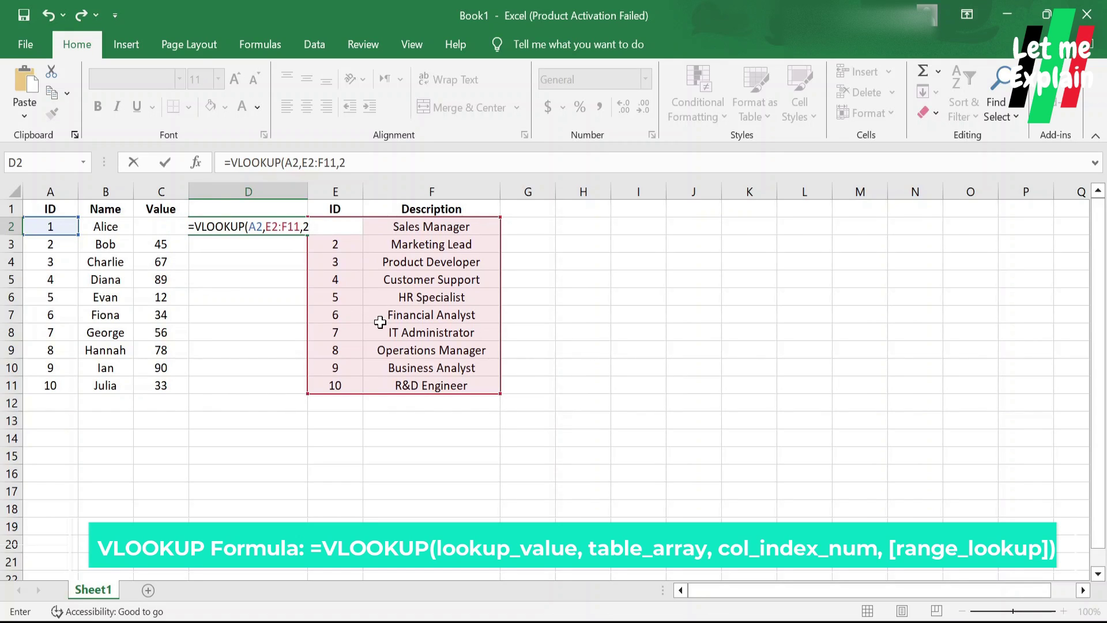
{"action": "type", "text": ","}
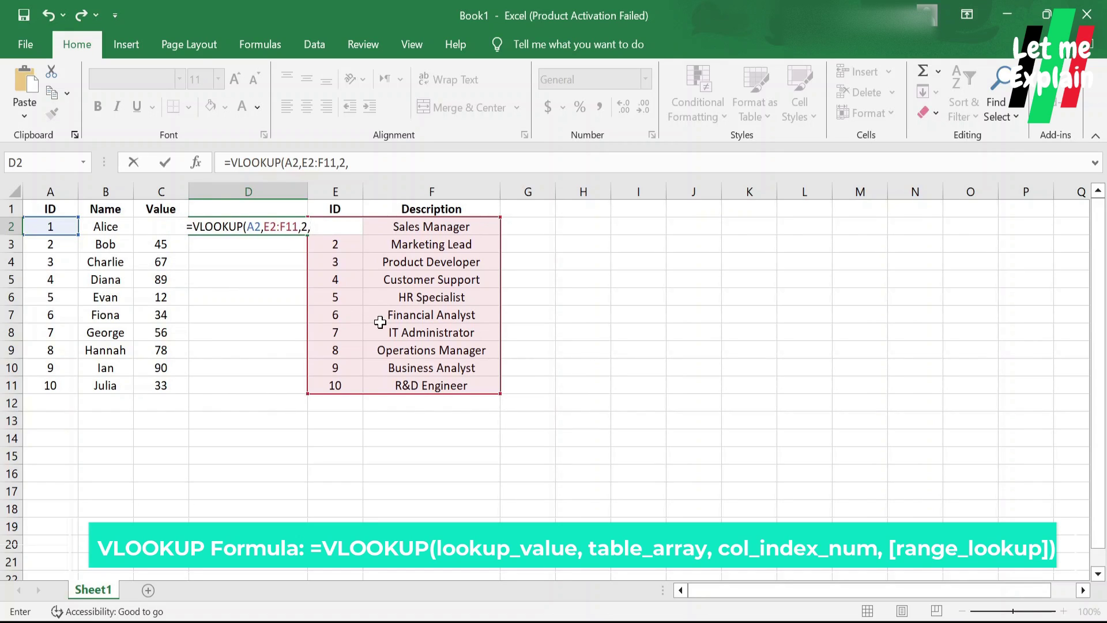
{"action": "type", "text": "fal"}
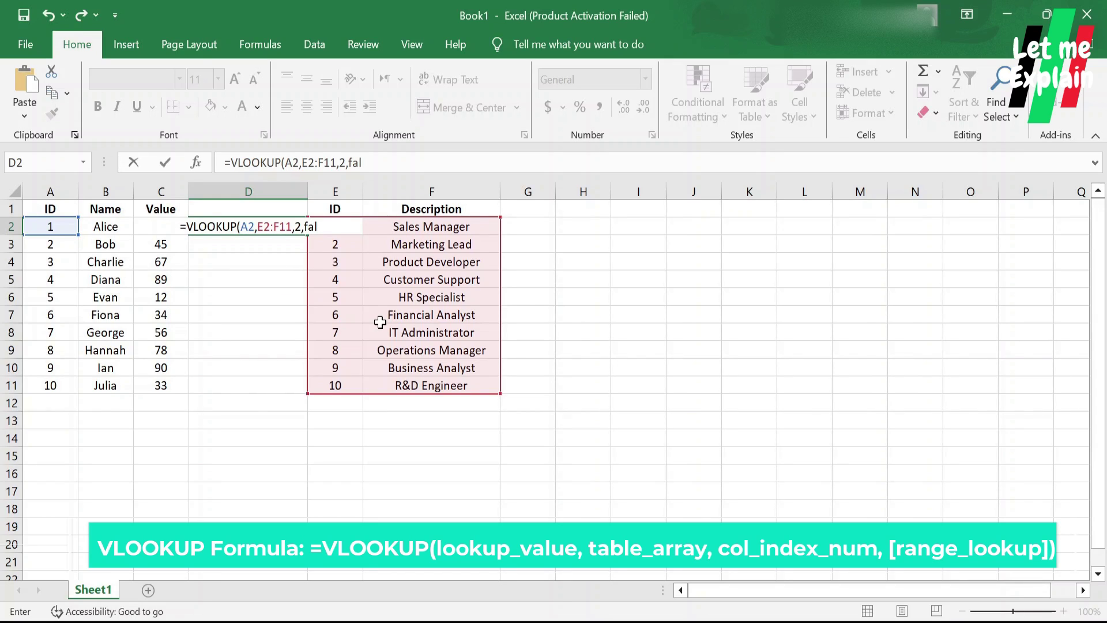
{"action": "key", "text": "Tab"}
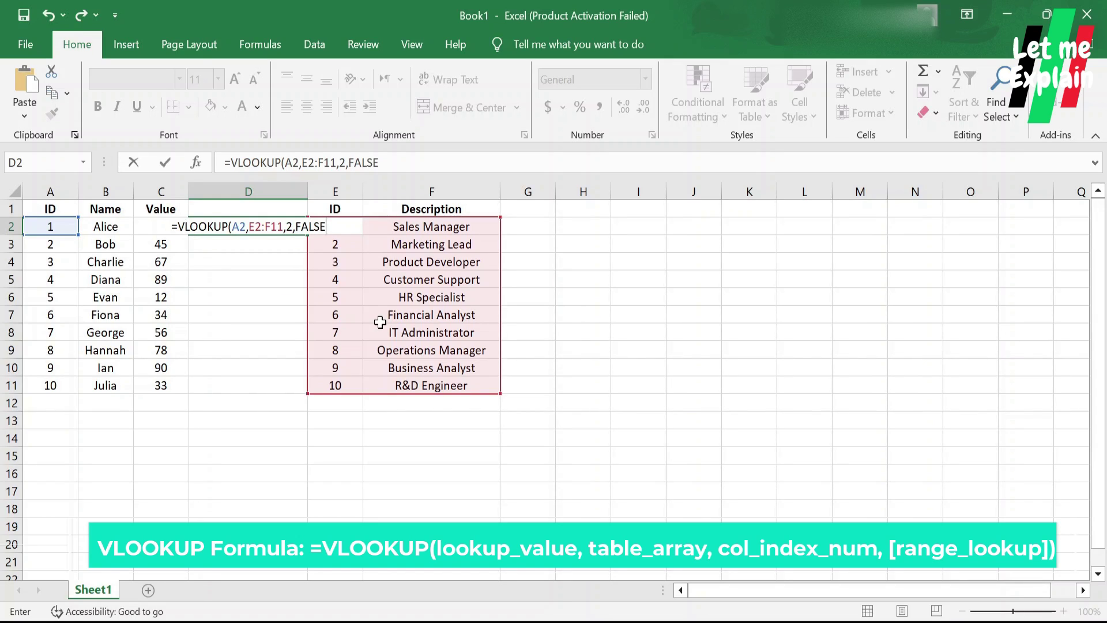
{"action": "type", "text": ")"}
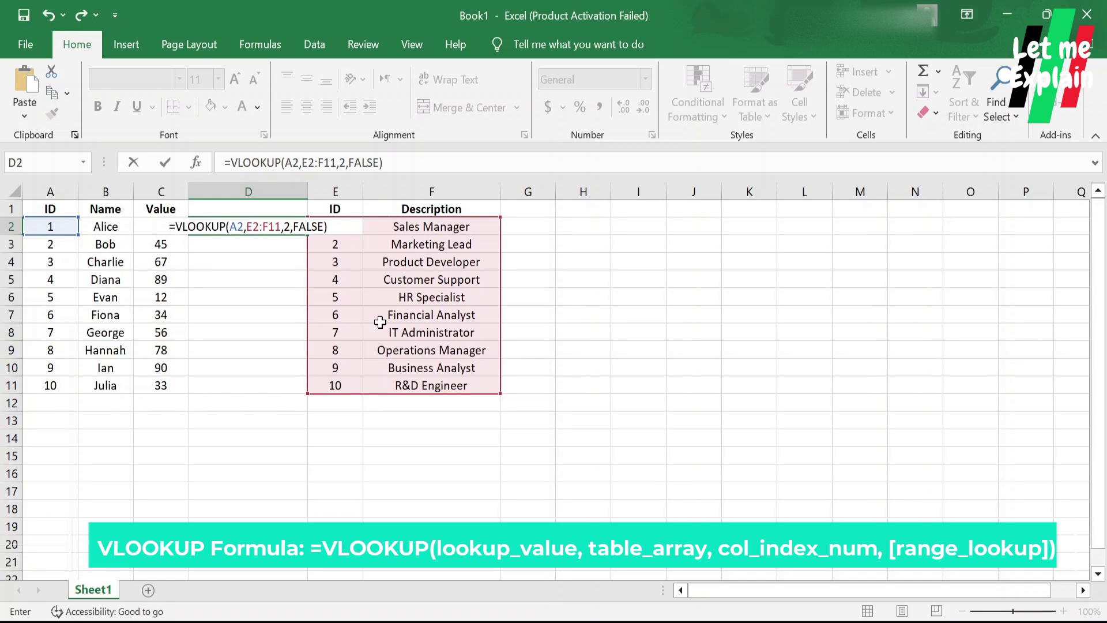
{"action": "key", "text": "Return"}
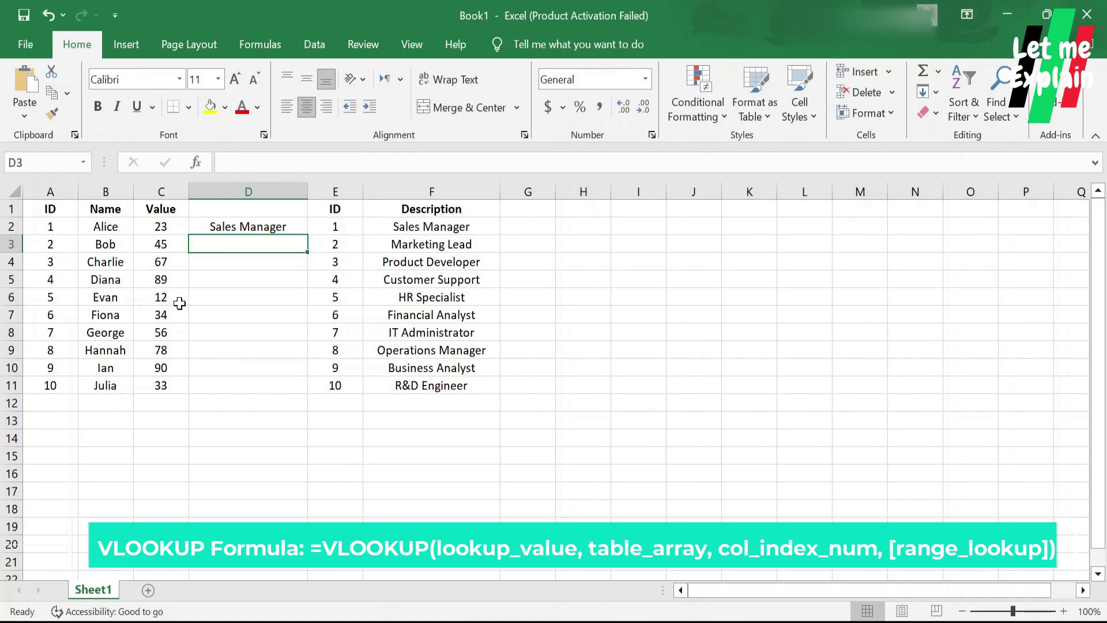
Fill the D2 lookup formula down to D11 so every ID shows its description
{"action": "left_click", "coordinate": [293, 228]}
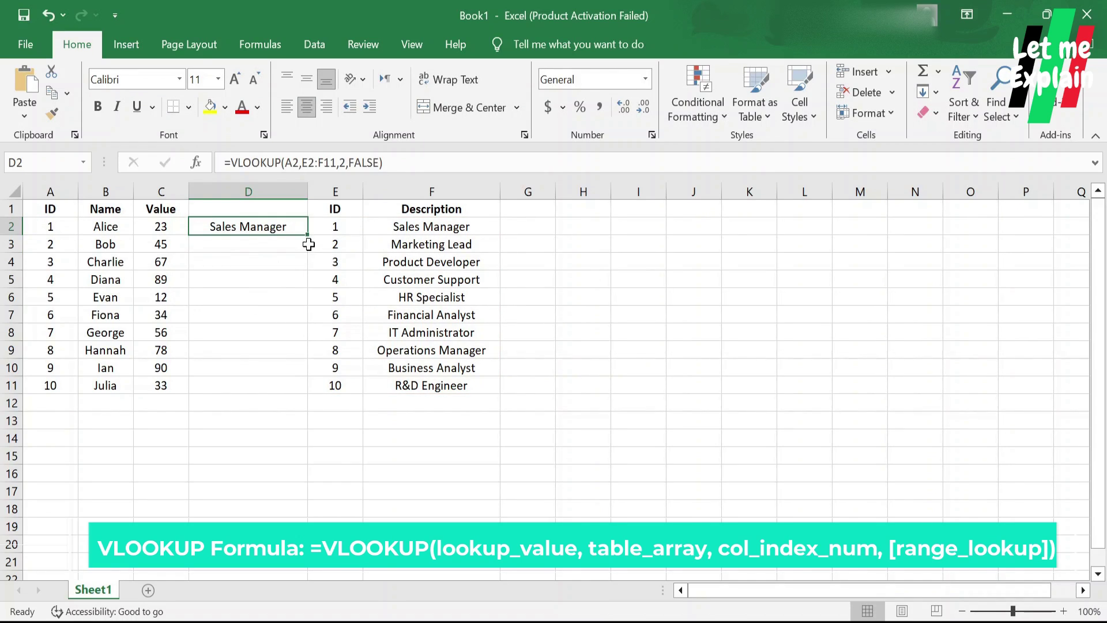
{"action": "left_click_drag", "start_coordinate": [309, 235], "coordinate": [297, 391]}
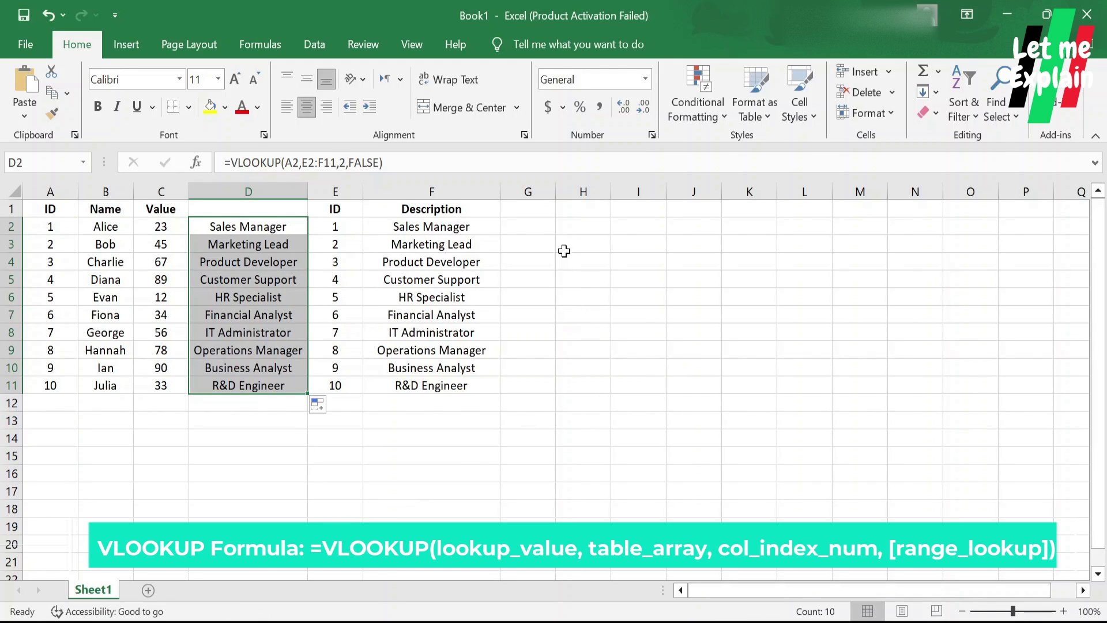
{"action": "left_click", "coordinate": [564, 226]}
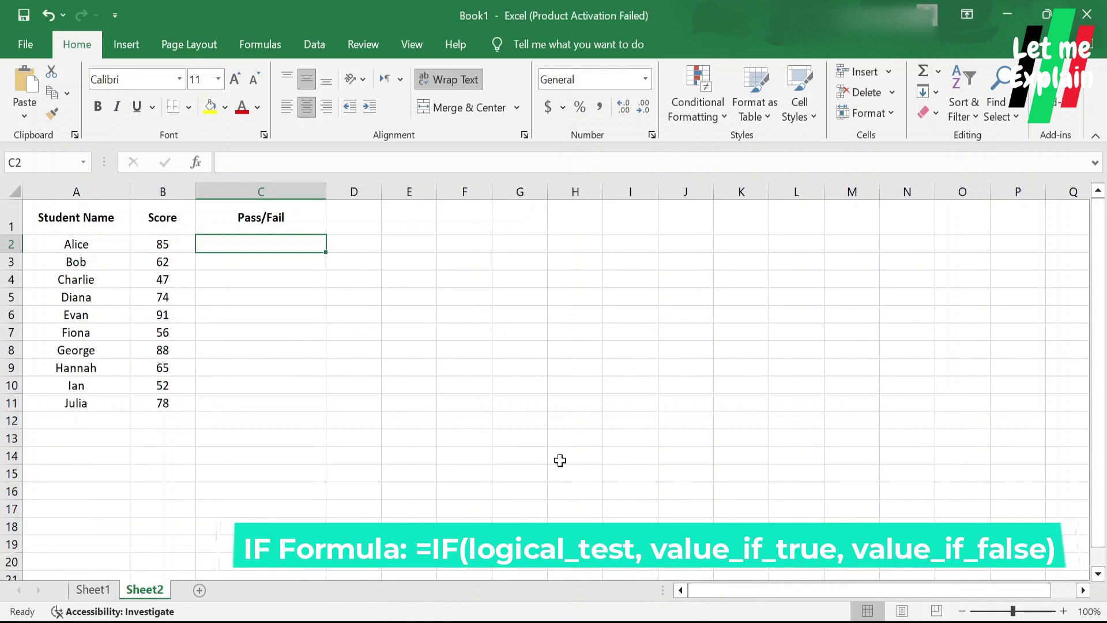
Enter =IF(B2>=60, "Pass", "Fail") in C2 and fill it down to C11
{"action": "left_click", "coordinate": [482, 237]}
{"action": "left_click_drag", "start_coordinate": [61, 214], "coordinate": [257, 401]}
{"action": "left_click", "coordinate": [489, 247]}
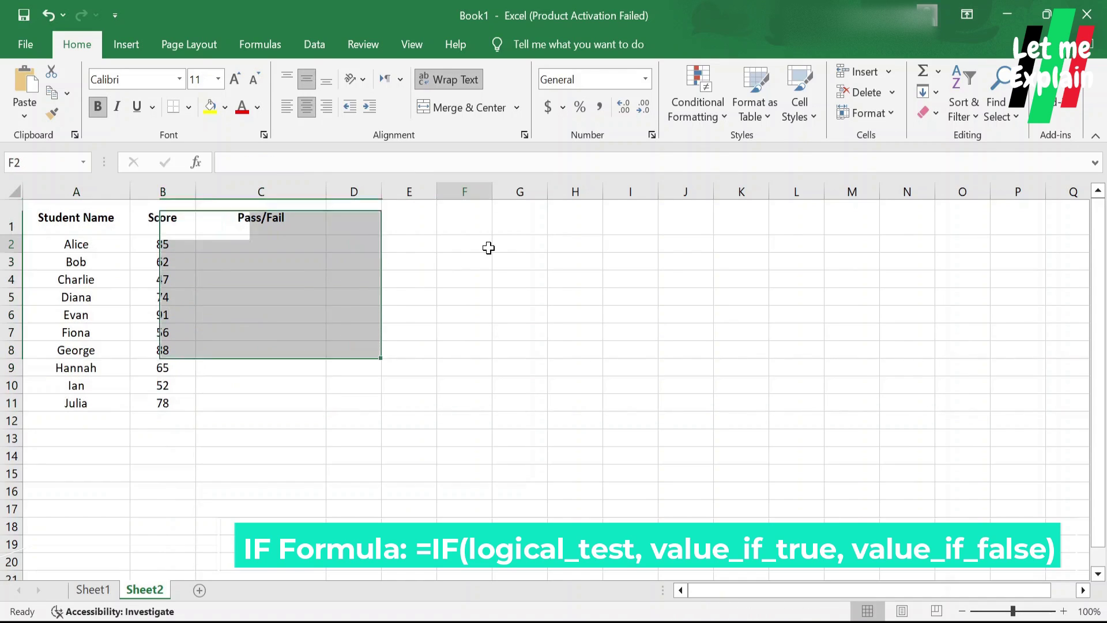
{"action": "left_click", "coordinate": [230, 252]}
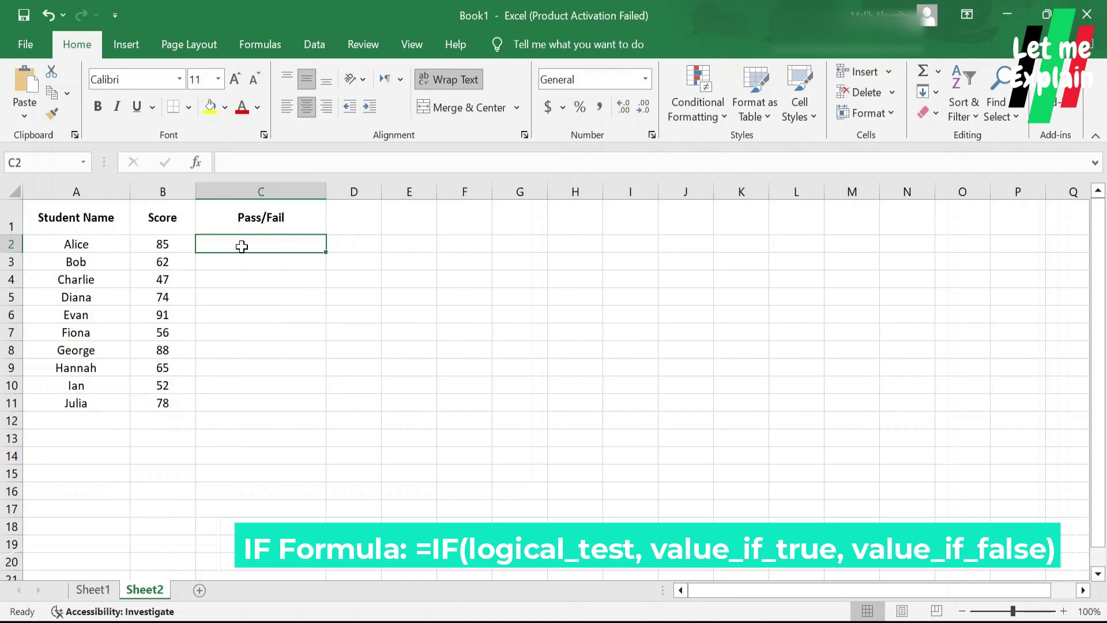
{"action": "type", "text": "="}
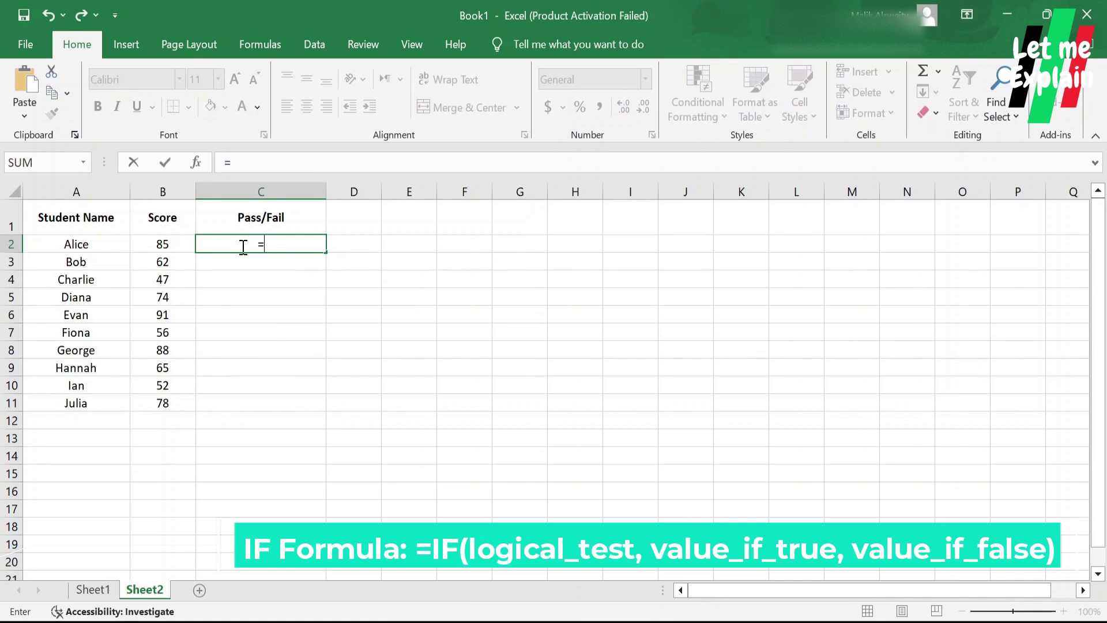
{"action": "type", "text": "if"}
{"action": "key", "text": "Tab"}
{"action": "left_click", "coordinate": [165, 245]}
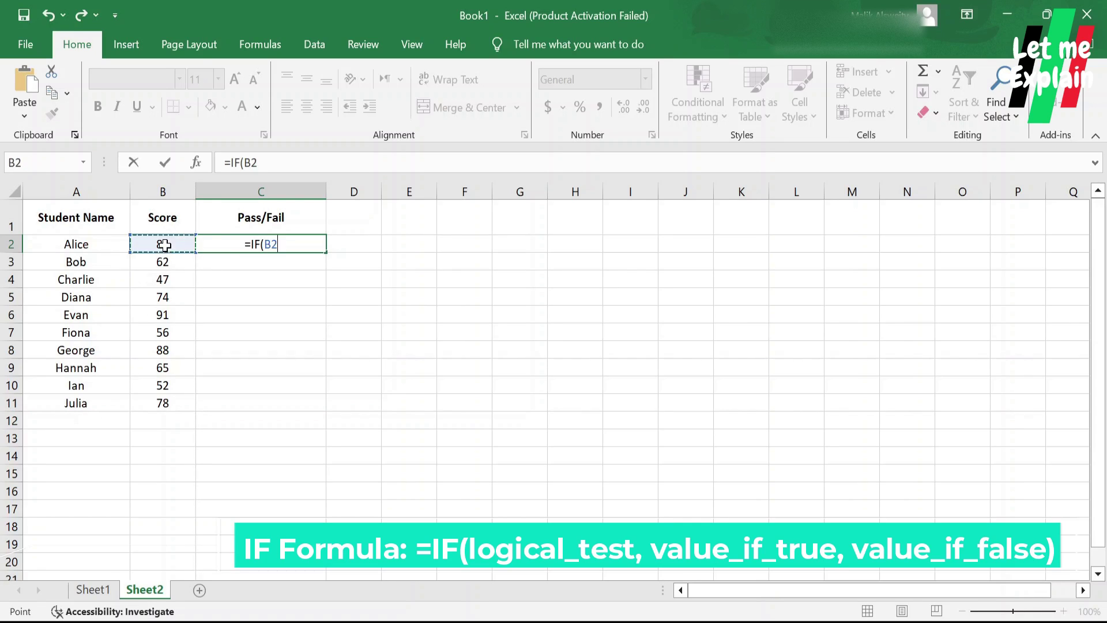
{"action": "type", "text": ">="}
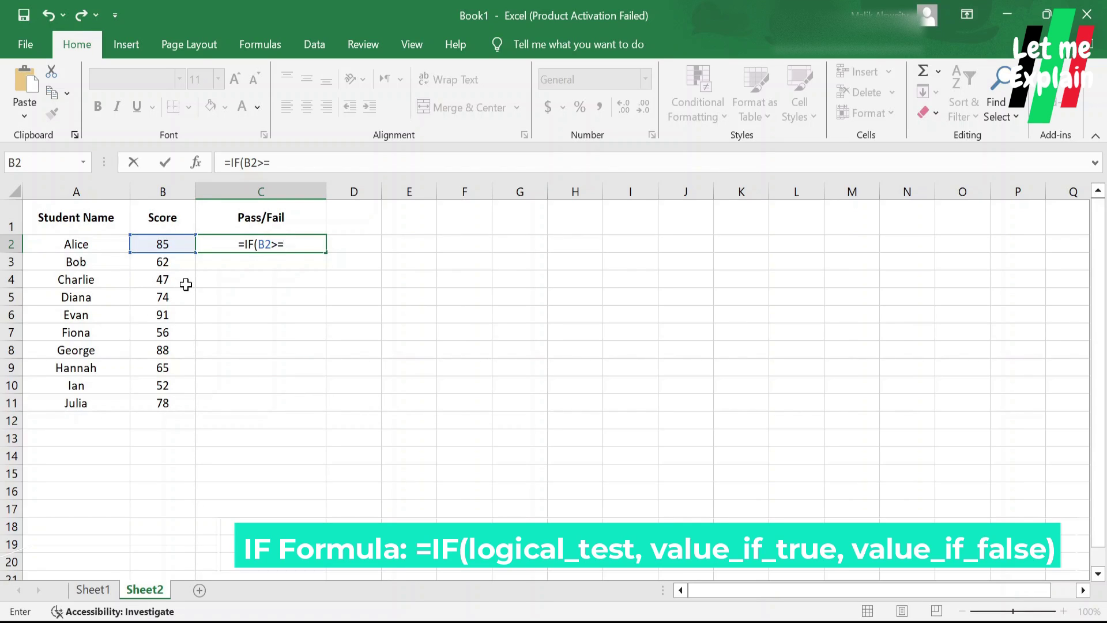
{"action": "type", "text": "60"}
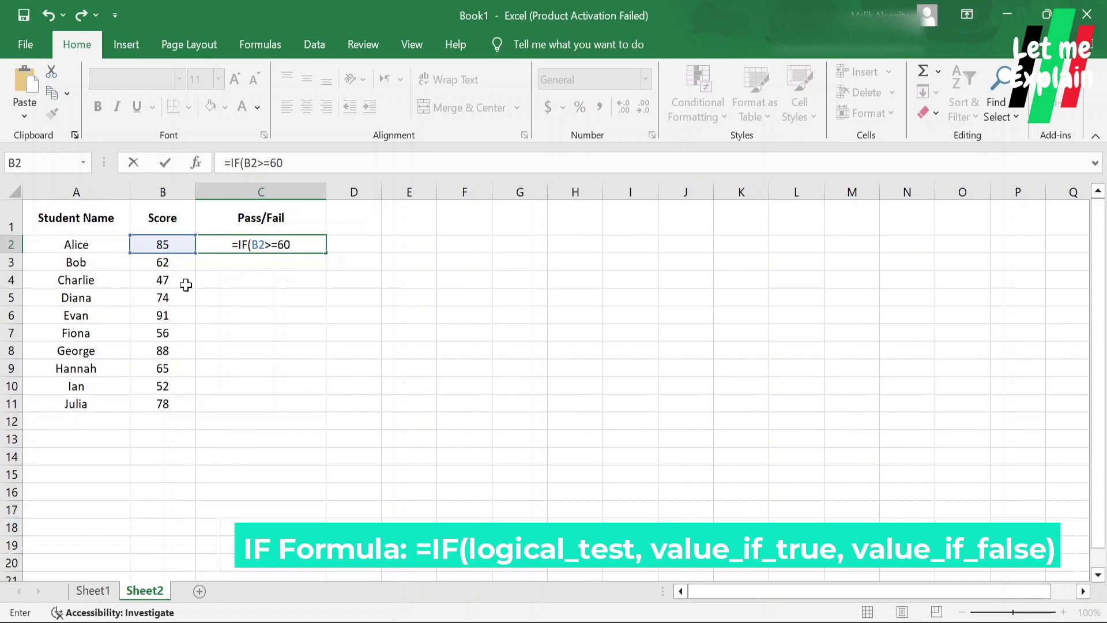
{"action": "type", "text": ", \"Pass\", "}
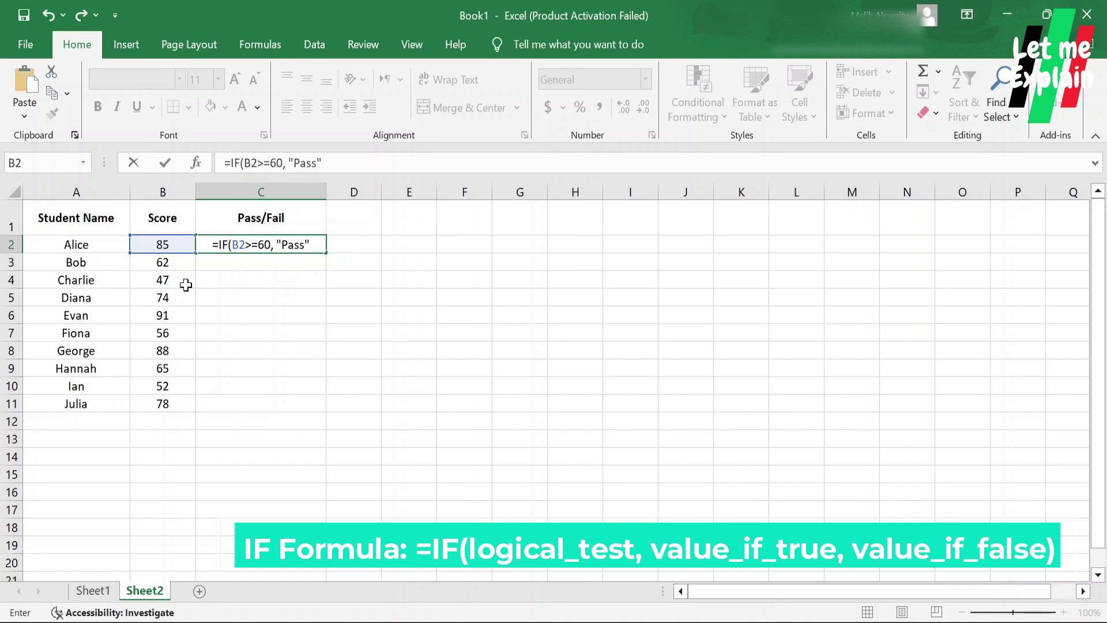
{"action": "type", "text": "\"Fail\""}
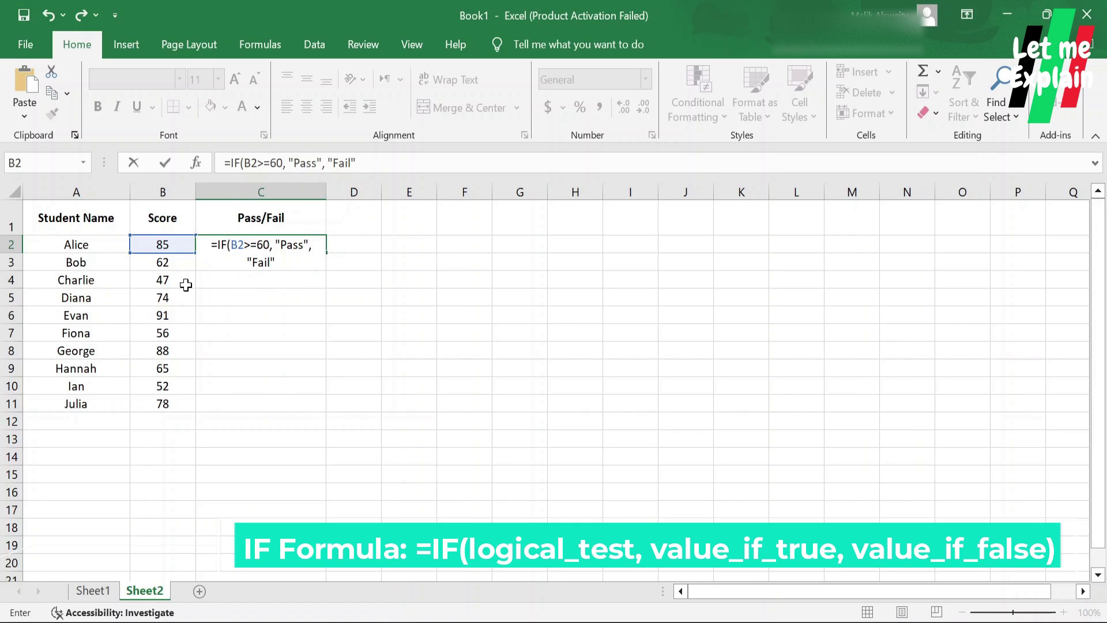
{"action": "type", "text": ")"}
{"action": "key", "text": "Return"}
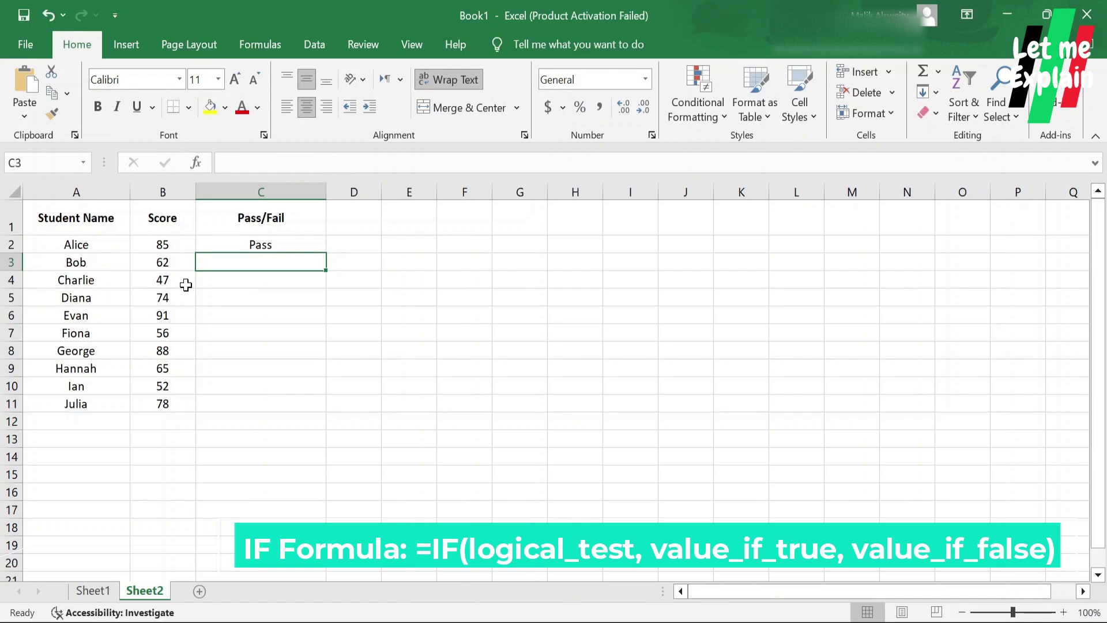
{"action": "left_click", "coordinate": [307, 251]}
{"action": "left_click_drag", "start_coordinate": [325, 253], "coordinate": [309, 404]}
{"action": "key", "text": "Right"}
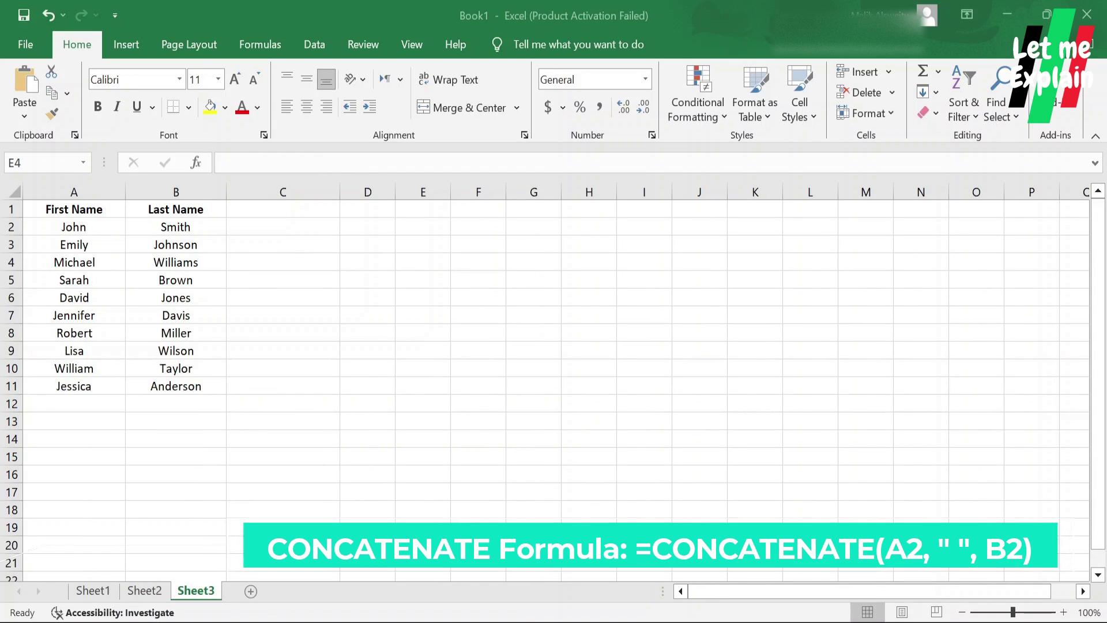
Enter =CONCATENATE(A2, " ", B2) in C2 and fill it down to C11
{"action": "left_click_drag", "start_coordinate": [52, 209], "coordinate": [186, 385]}
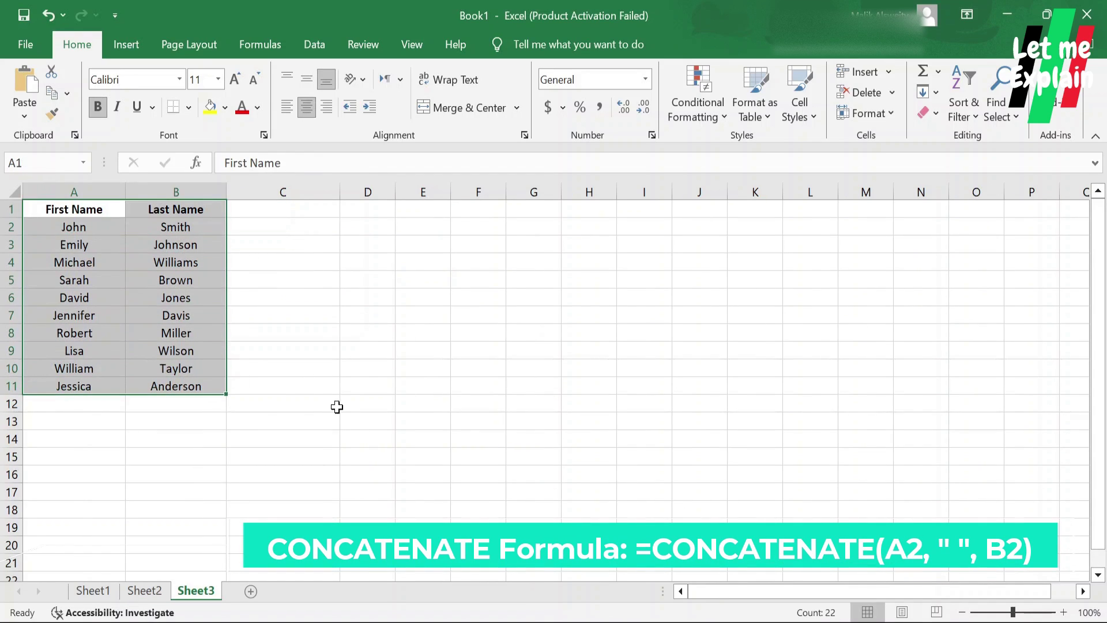
{"action": "left_click", "coordinate": [272, 227]}
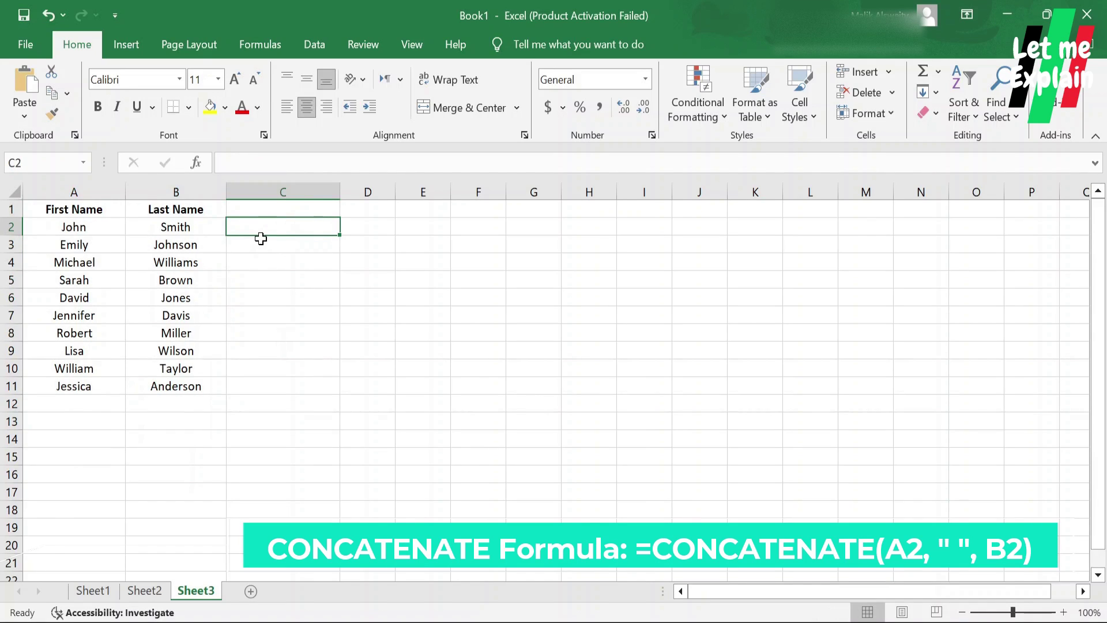
{"action": "double_click", "coordinate": [268, 227]}
{"action": "type", "text": "=con"}
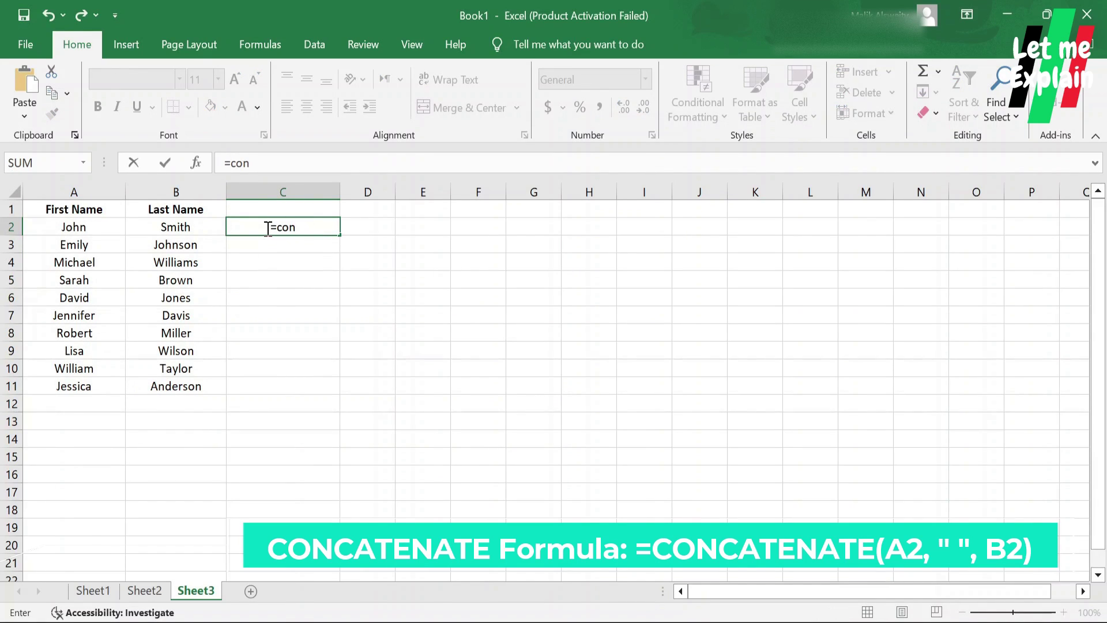
{"action": "key", "text": "Tab"}
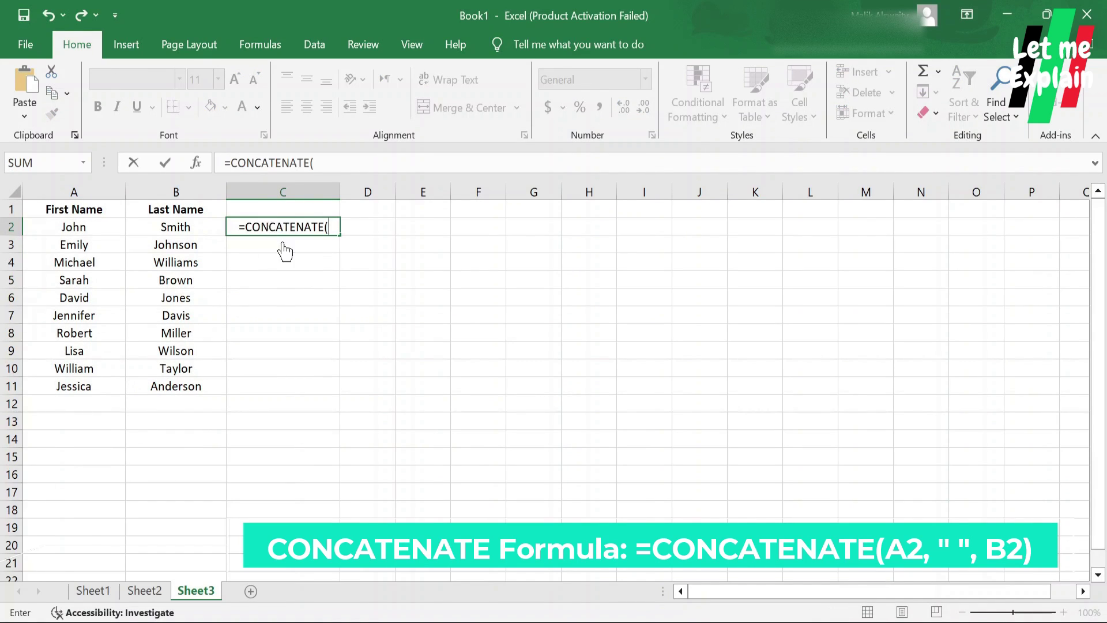
{"action": "left_click", "coordinate": [76, 229]}
{"action": "type", "text": ","}
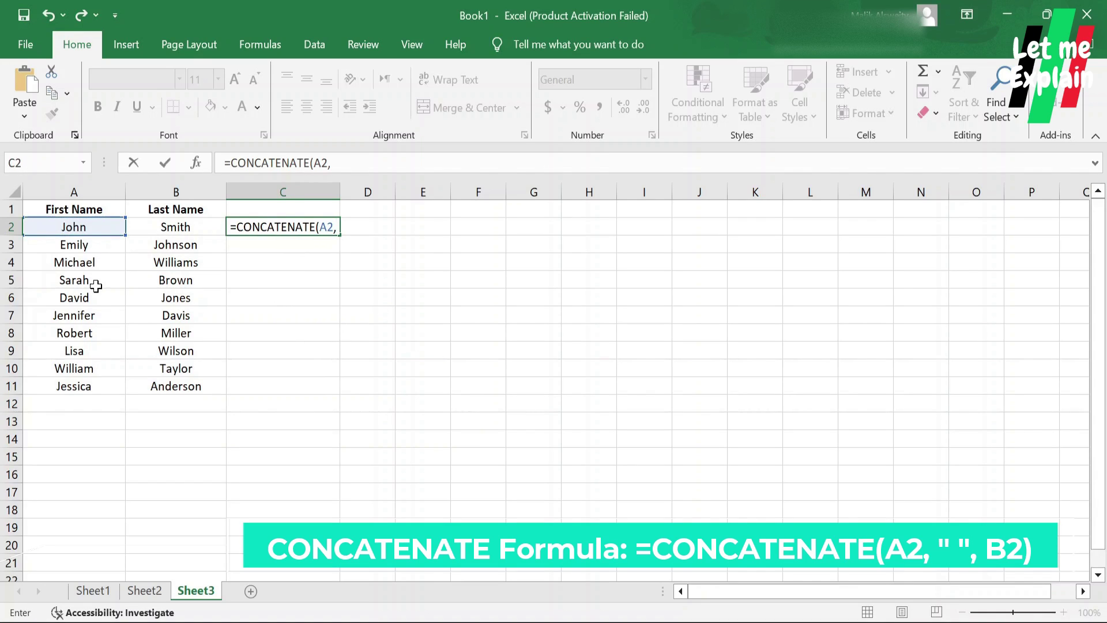
{"action": "type", "text": " \" \","}
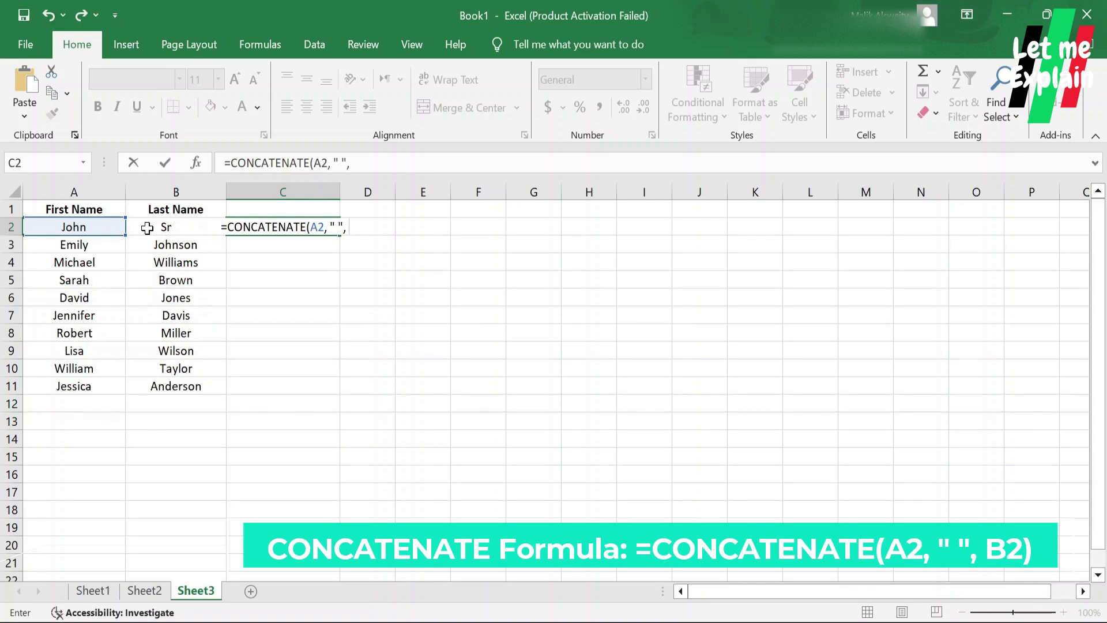
{"action": "left_click", "coordinate": [147, 227]}
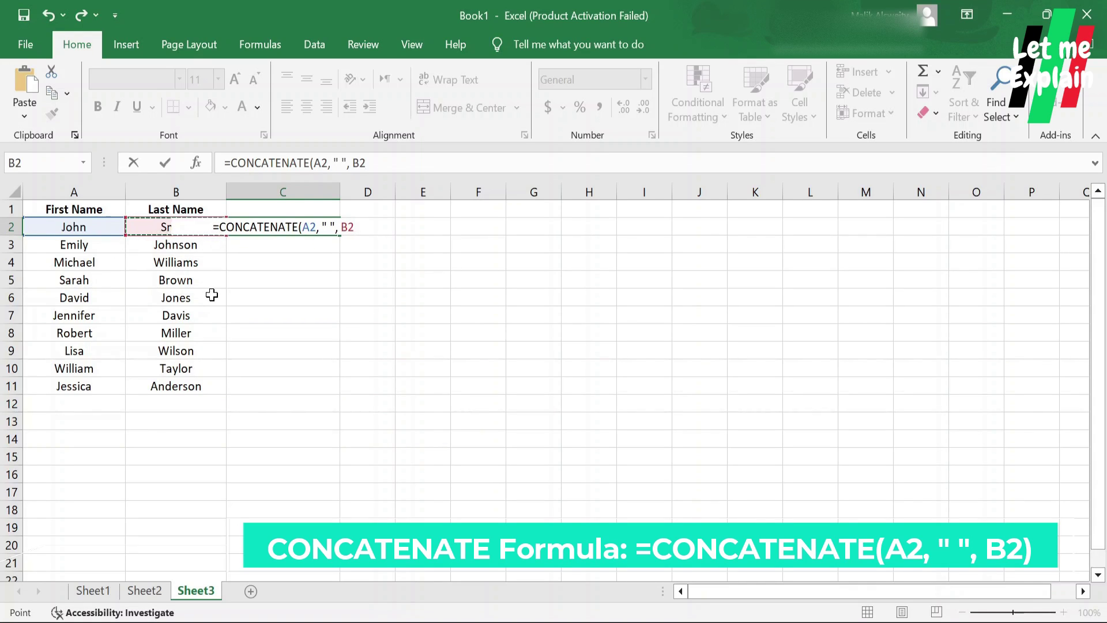
{"action": "type", "text": ")"}
{"action": "key", "text": "Return"}
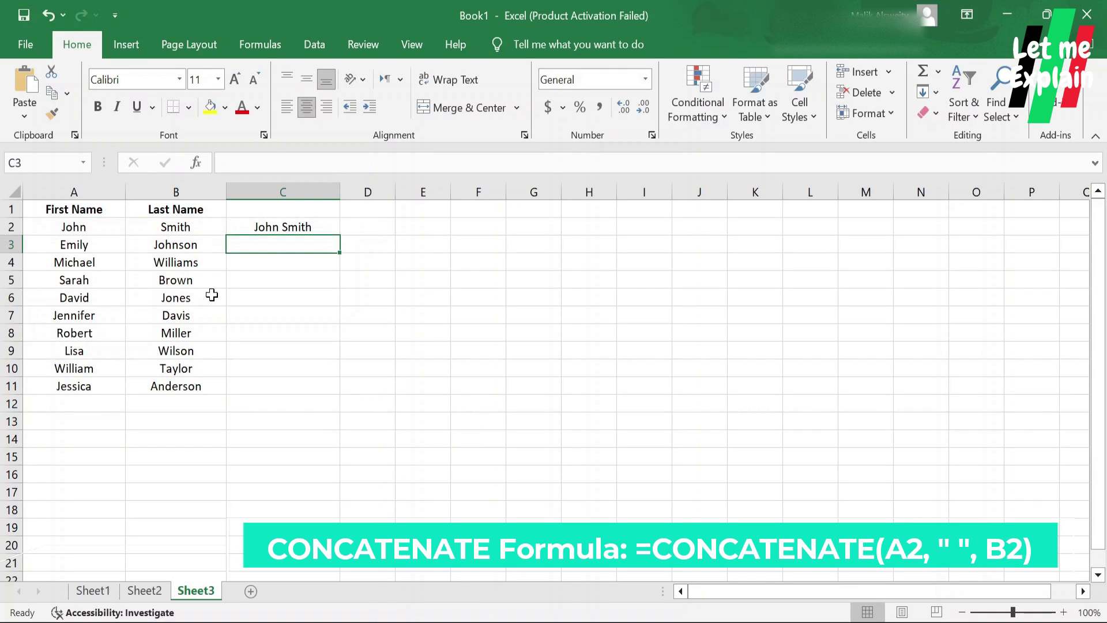
{"action": "left_click", "coordinate": [317, 228]}
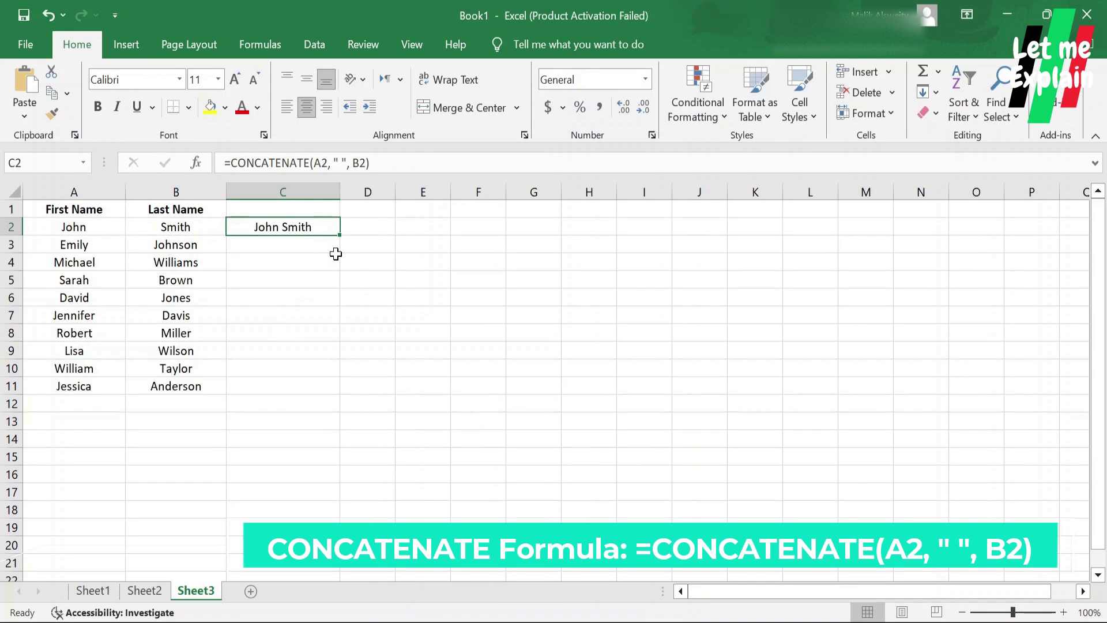
{"action": "left_click_drag", "start_coordinate": [339, 235], "coordinate": [336, 392]}
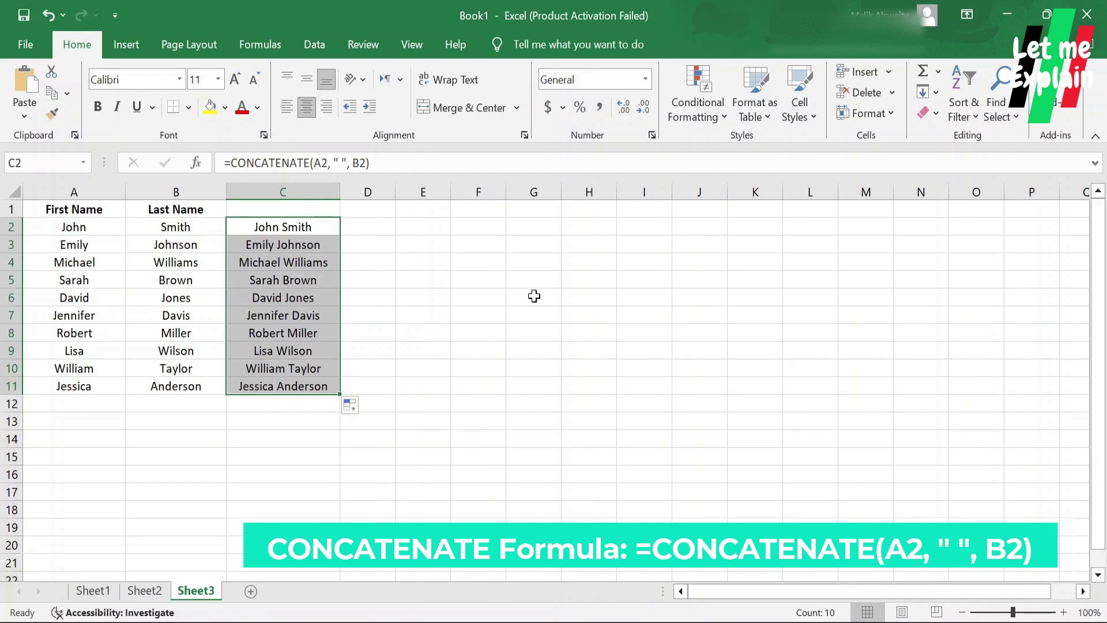
On the sales sheet, type =COUNTIF(B2:B11, "Laptop") into B13
{"action": "left_click", "coordinate": [404, 260]}
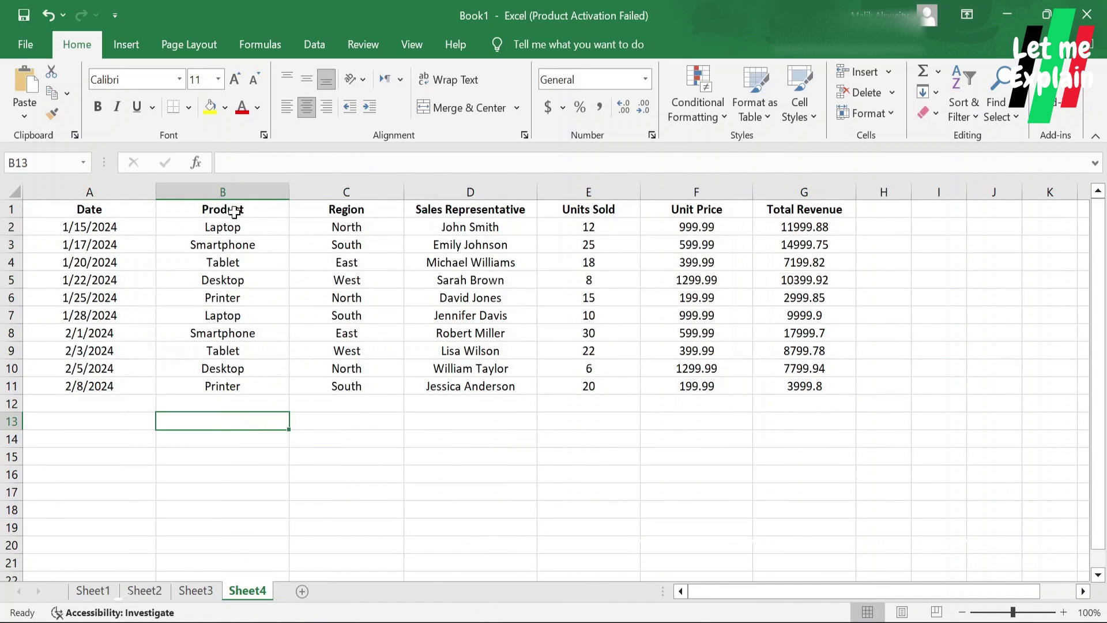
{"action": "left_click", "coordinate": [234, 212]}
{"action": "left_click_drag", "start_coordinate": [234, 211], "coordinate": [239, 383]}
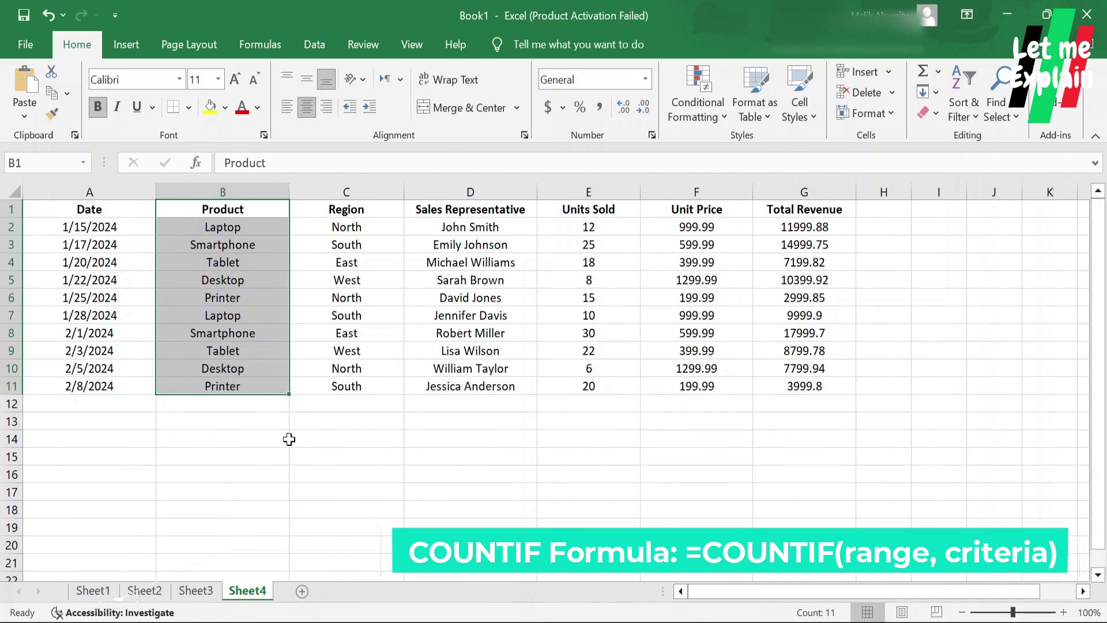
{"action": "left_click", "coordinate": [229, 427]}
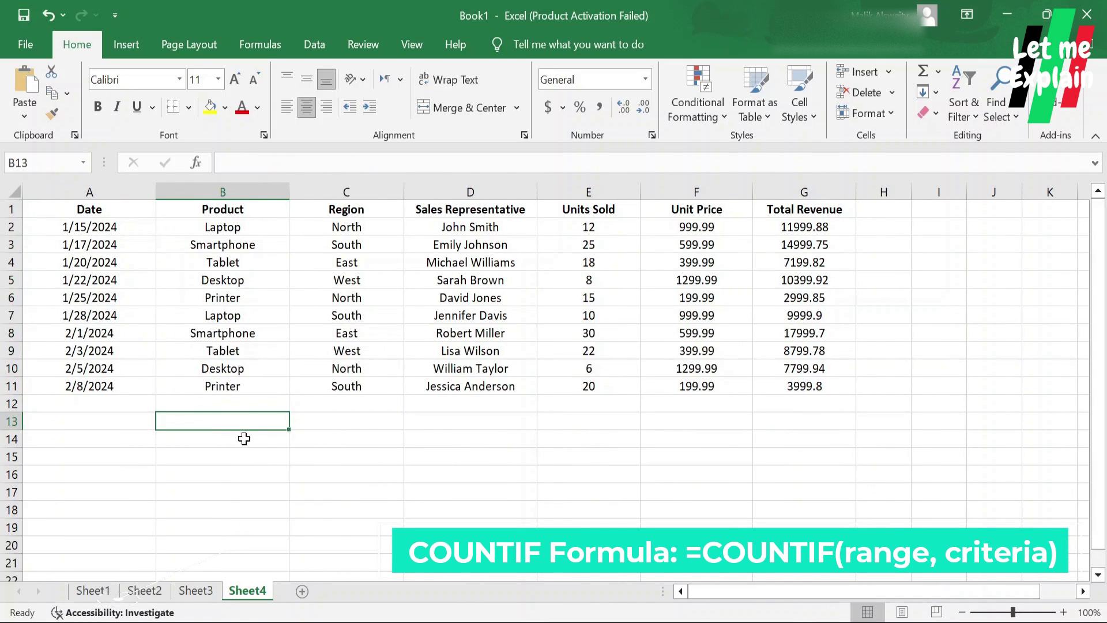
{"action": "type", "text": "="}
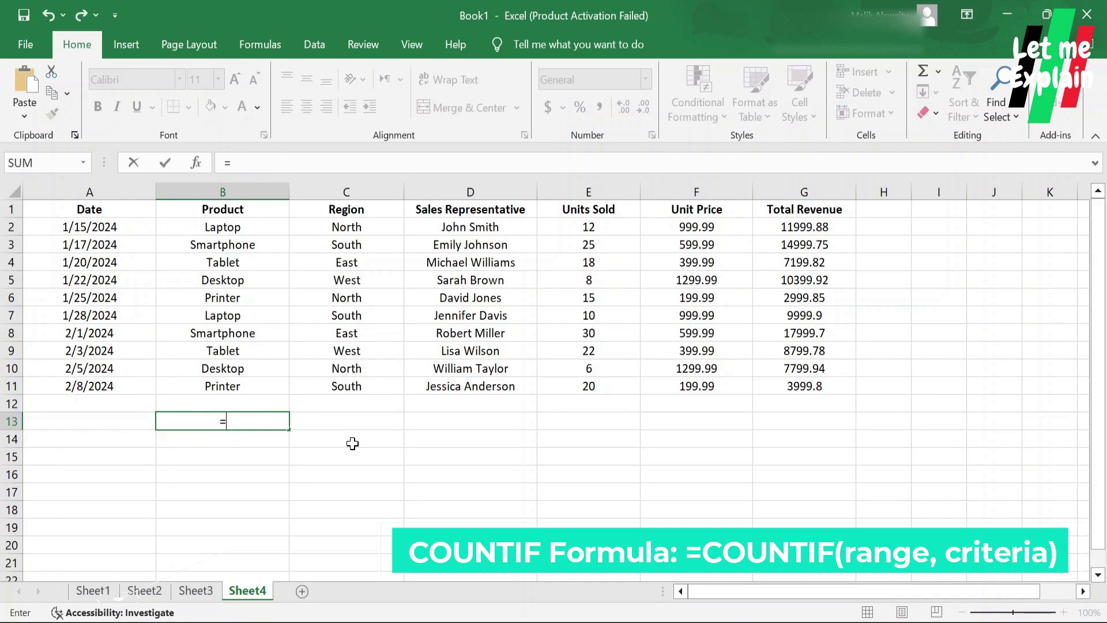
{"action": "type", "text": "count"}
{"action": "key", "text": "Tab"}
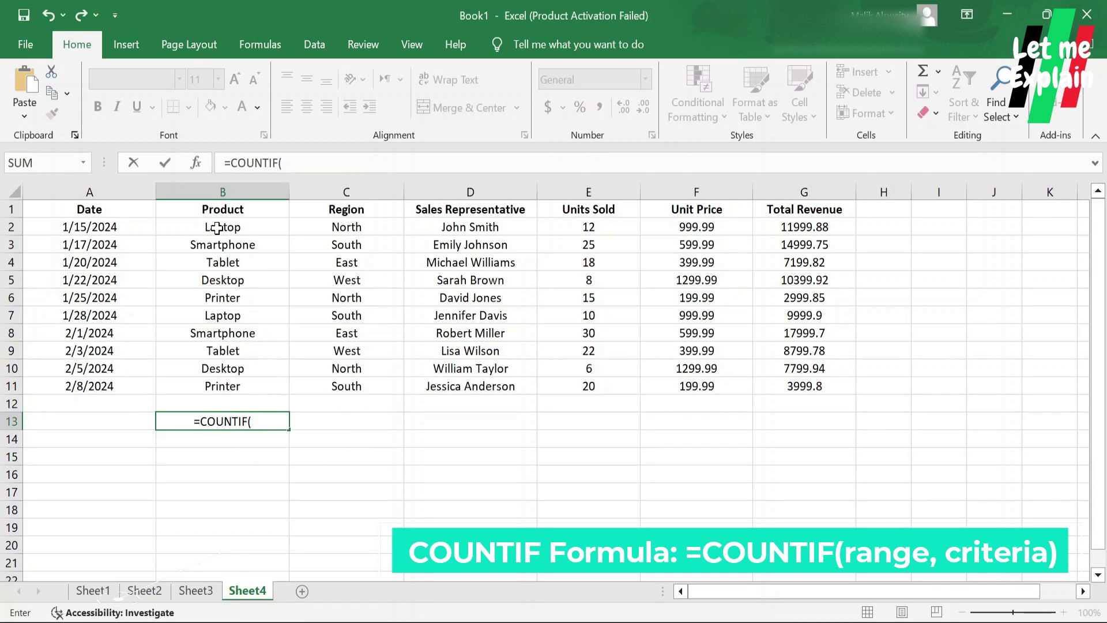
{"action": "left_click_drag", "start_coordinate": [217, 228], "coordinate": [217, 386]}
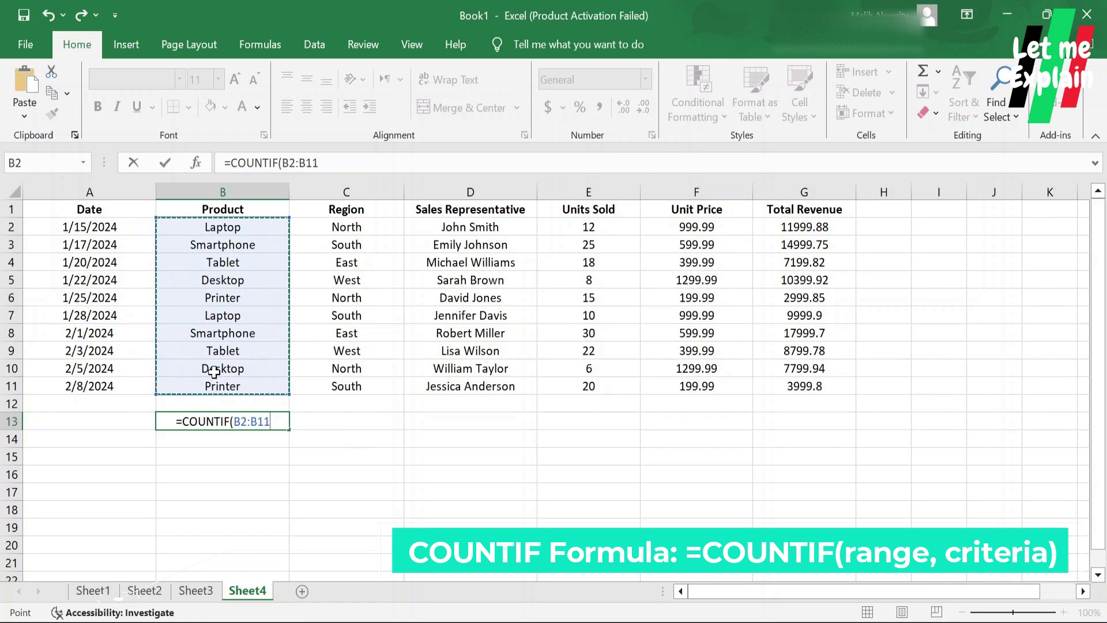
{"action": "type", "text": ", \"Laptop\")"}
Commit the Laptop COUNTIF, then enter =MAX(A2:A11) in A13, showing 27.8
{"action": "key", "text": "Return"}
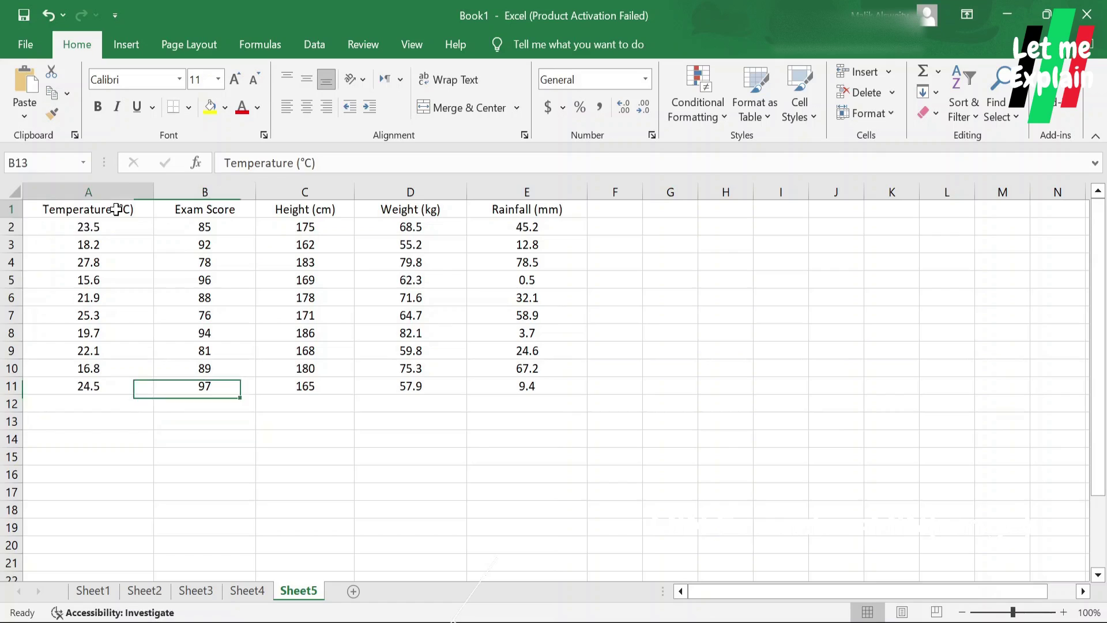
{"action": "left_click_drag", "start_coordinate": [89, 208], "coordinate": [92, 385]}
{"action": "left_click", "coordinate": [89, 421]}
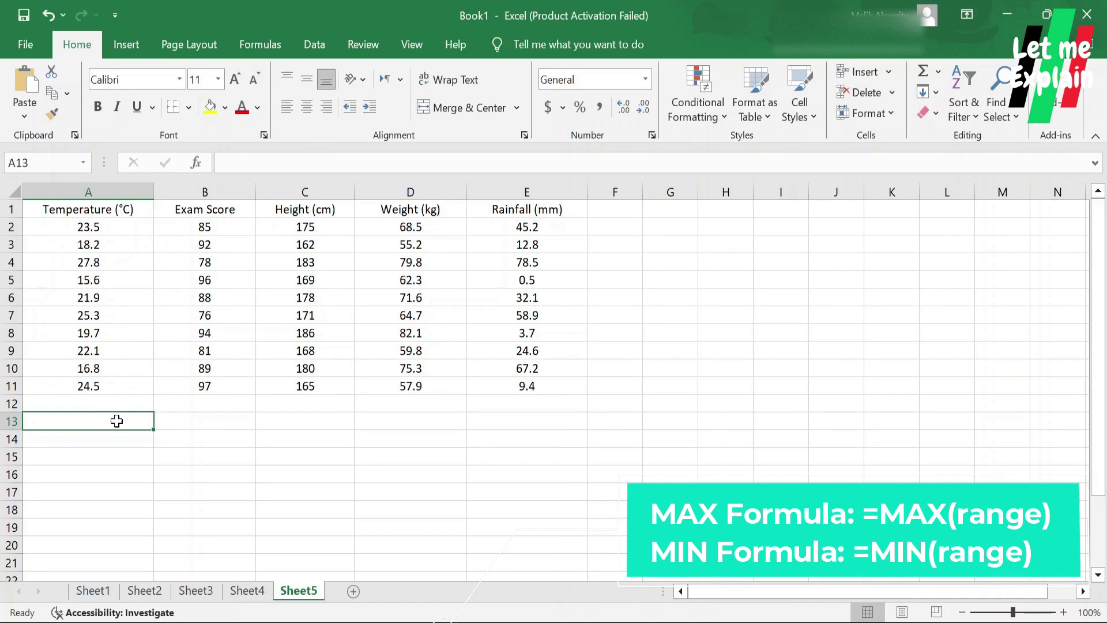
{"action": "type", "text": "="}
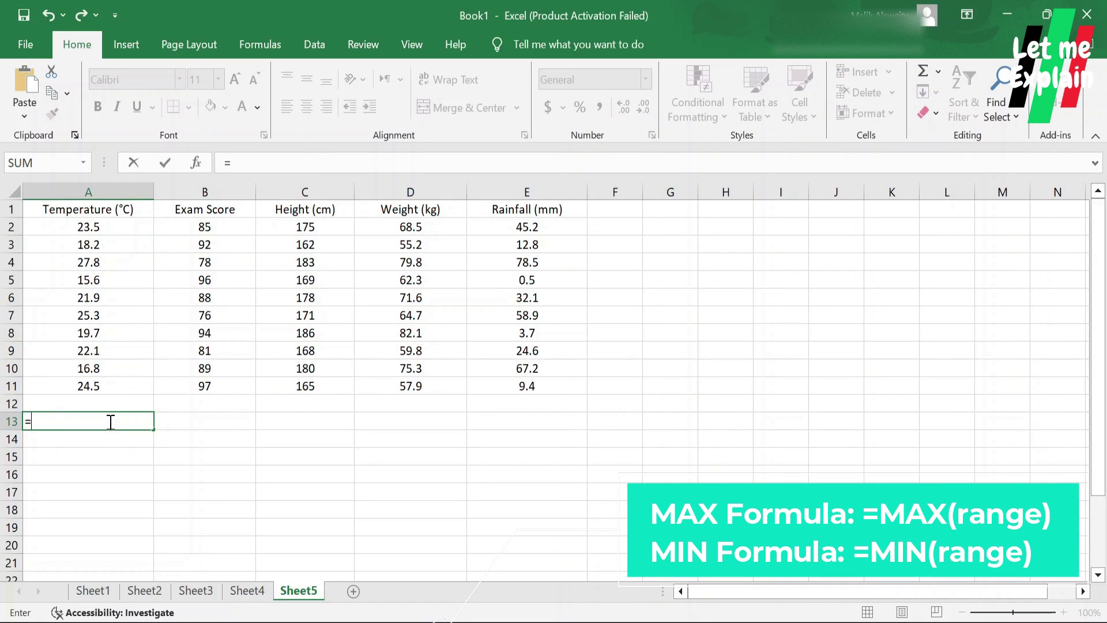
{"action": "type", "text": "Ma"}
{"action": "key", "text": "Tab"}
{"action": "left_click_drag", "start_coordinate": [96, 227], "coordinate": [106, 380]}
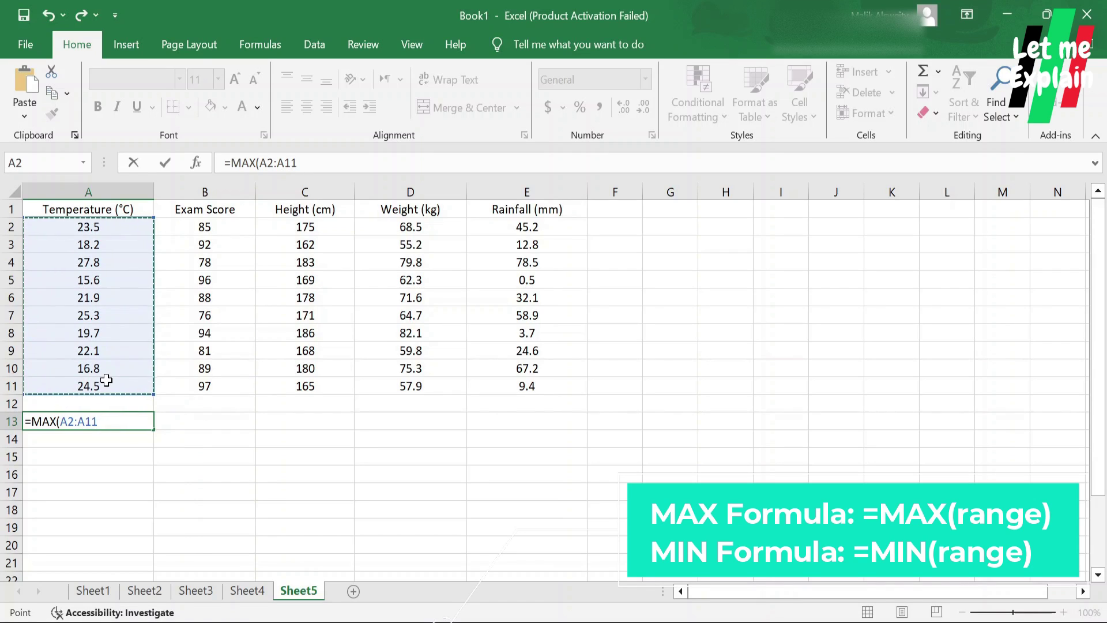
{"action": "key", "text": "Return"}
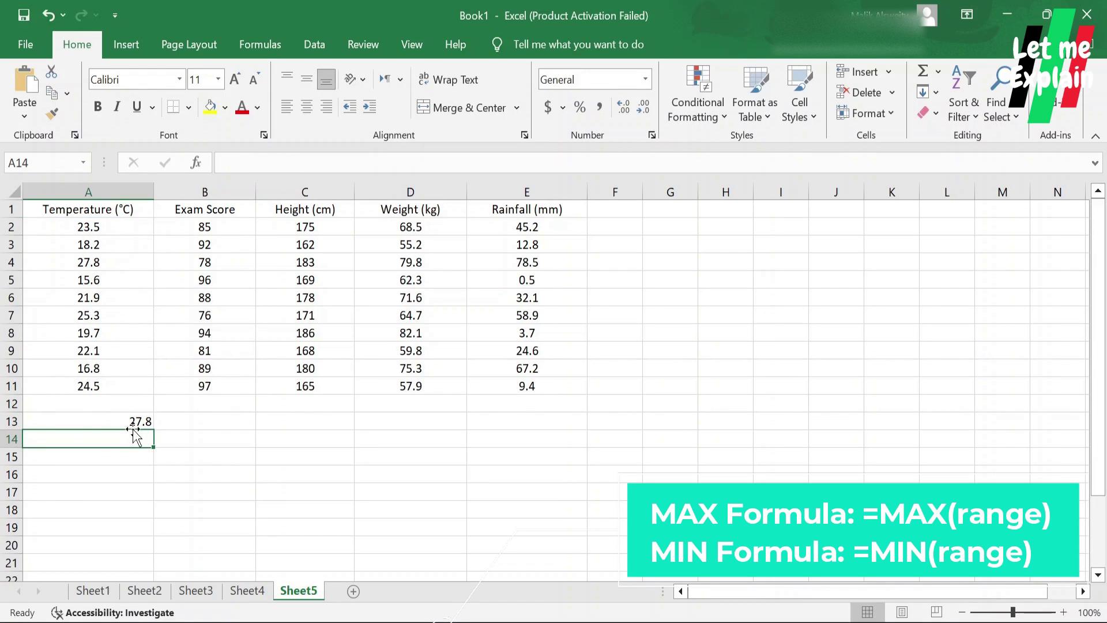
{"action": "left_click", "coordinate": [131, 426]}
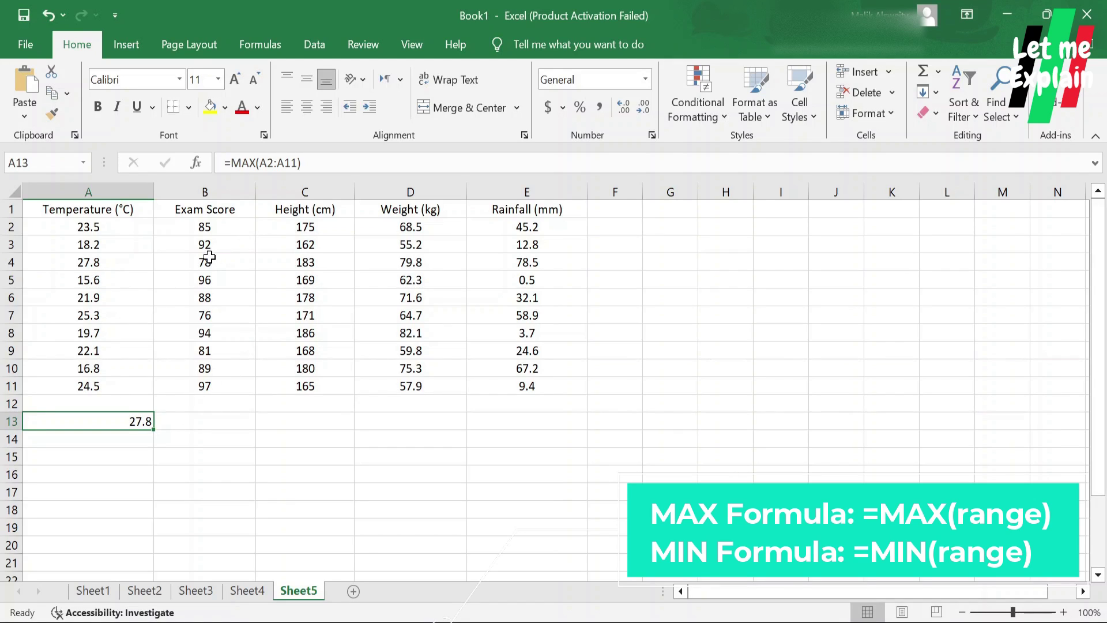
Enter =MIN(B2:B11) in B13 to show the lowest exam score, 76
{"action": "left_click_drag", "start_coordinate": [211, 228], "coordinate": [214, 384]}
{"action": "left_click", "coordinate": [204, 424]}
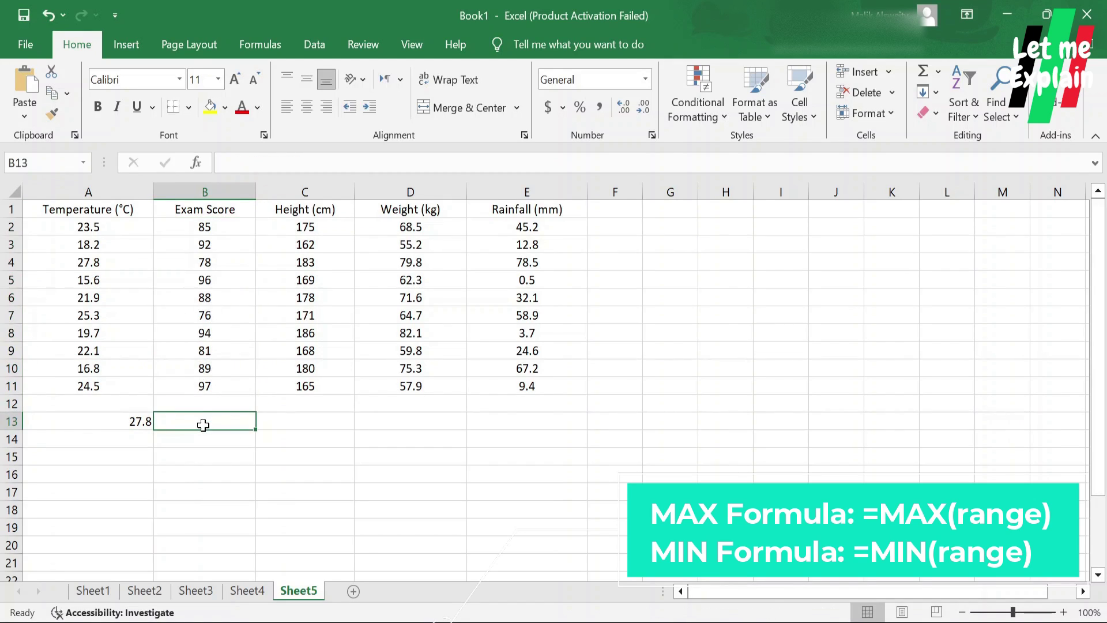
{"action": "type", "text": "=Mi"}
{"action": "key", "text": "Tab"}
{"action": "left_click_drag", "start_coordinate": [212, 226], "coordinate": [211, 384]}
{"action": "type", "text": ")"}
{"action": "key", "text": "Return"}
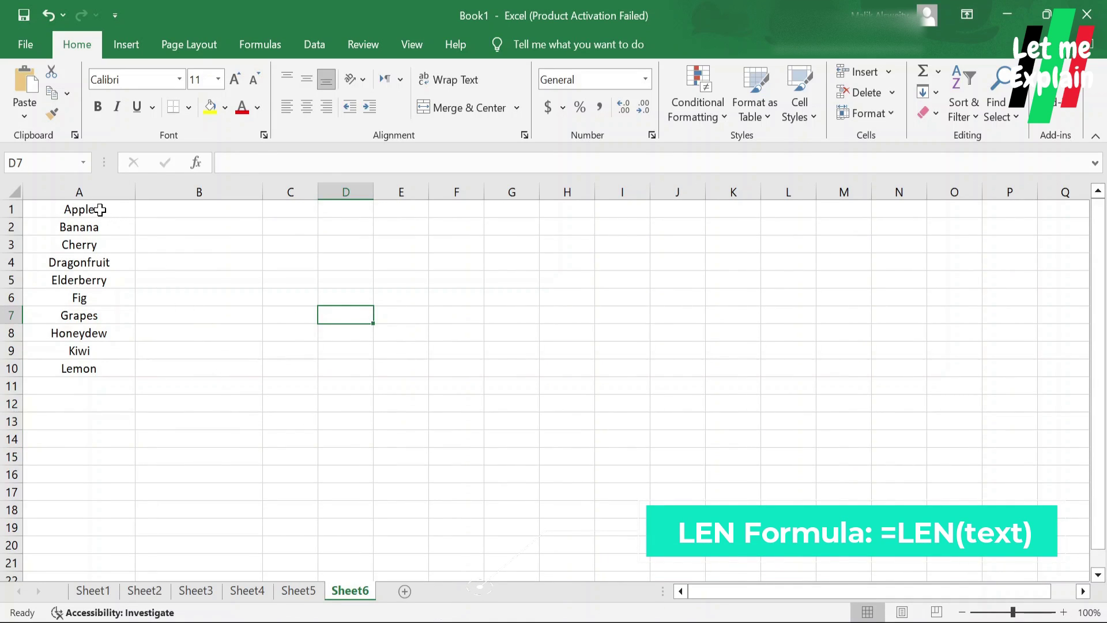
Enter =LEN(A1) in B1 to count the letters in Apple
{"action": "left_click_drag", "start_coordinate": [95, 209], "coordinate": [88, 365]}
{"action": "left_click", "coordinate": [191, 211]}
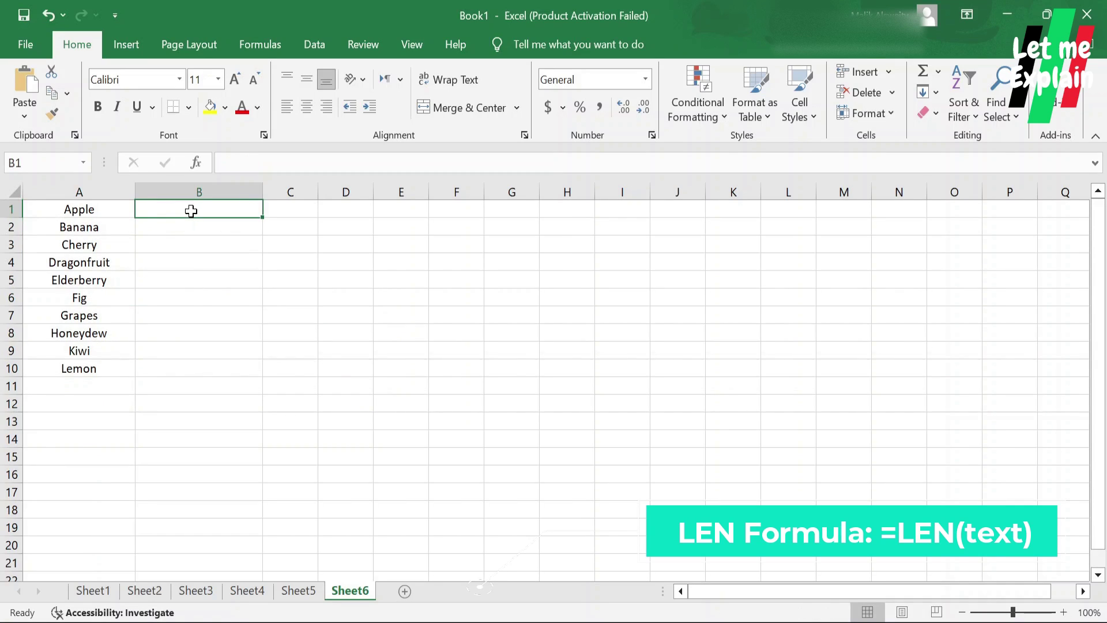
{"action": "type", "text": "="}
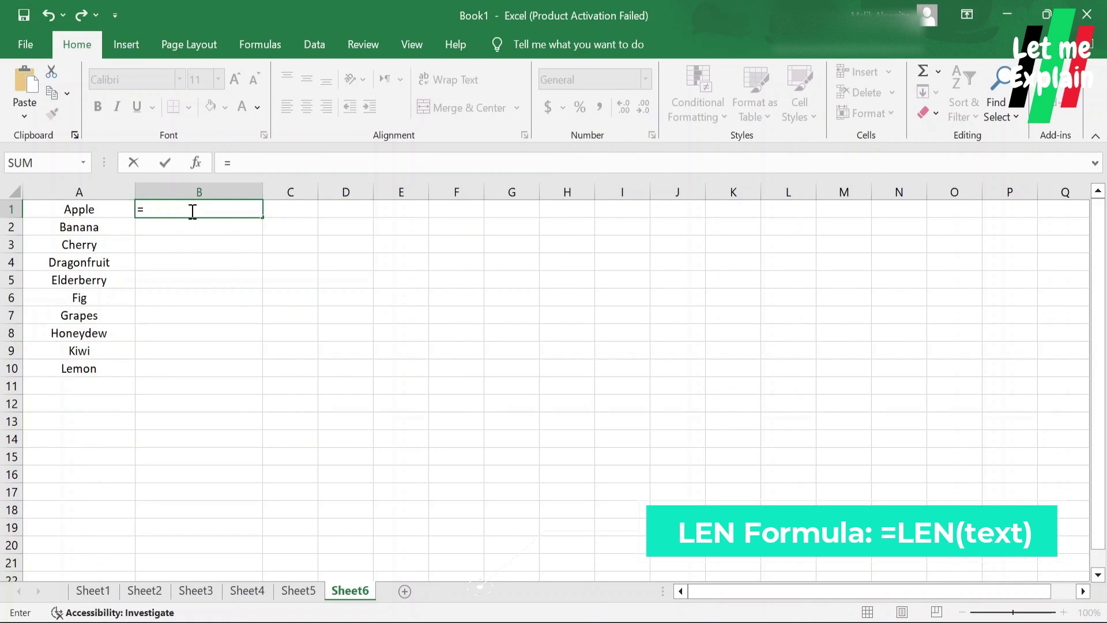
{"action": "type", "text": "len"}
{"action": "key", "text": "Tab"}
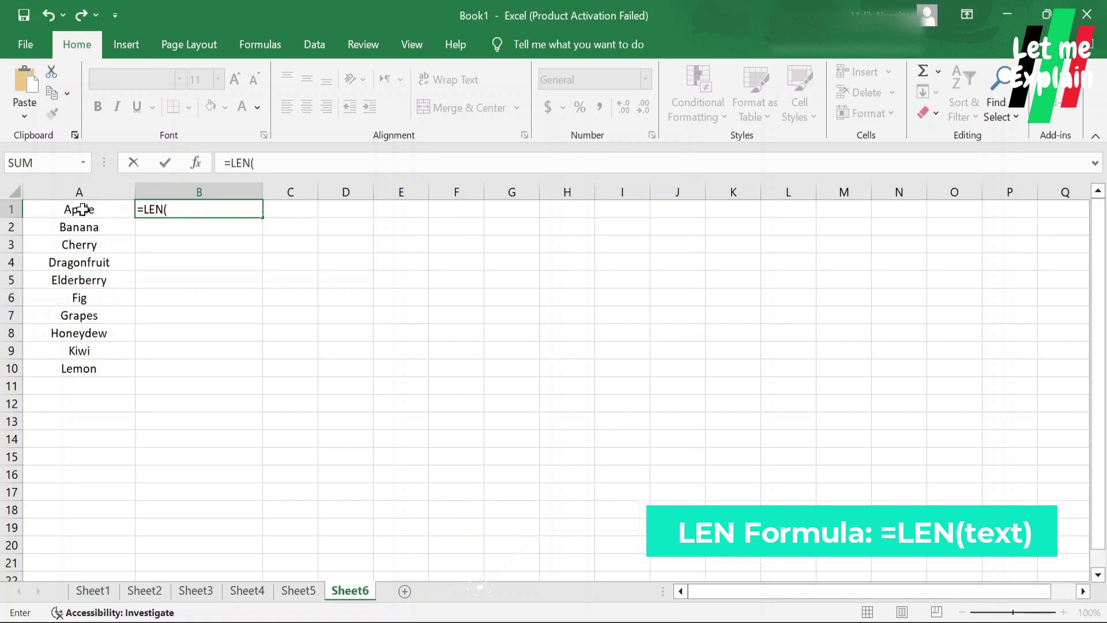
{"action": "left_click", "coordinate": [83, 209]}
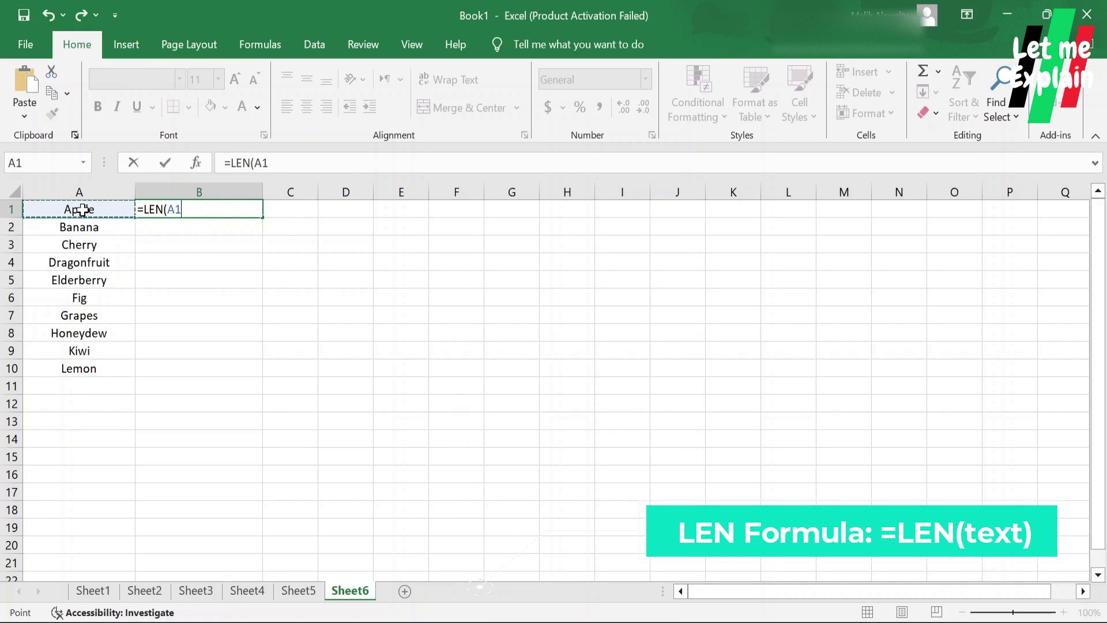
{"action": "type", "text": ")"}
{"action": "key", "text": "Return"}
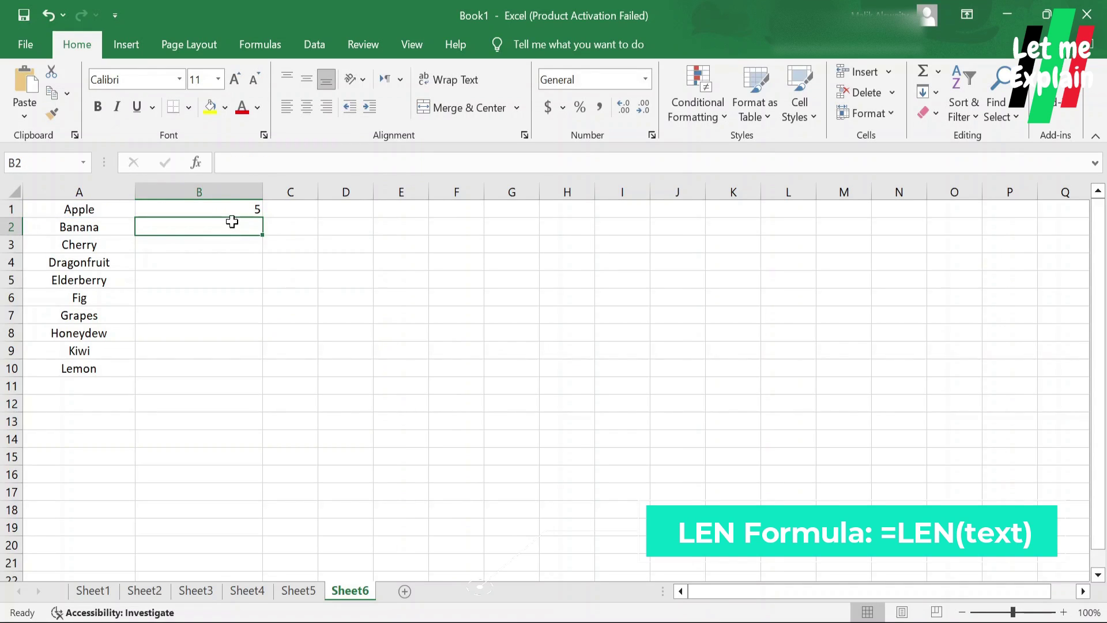
Centre B1 and fill the LEN formula down to B10
{"action": "left_click", "coordinate": [232, 209]}
{"action": "left_click", "coordinate": [306, 106]}
{"action": "left_click_drag", "start_coordinate": [263, 220], "coordinate": [259, 372]}
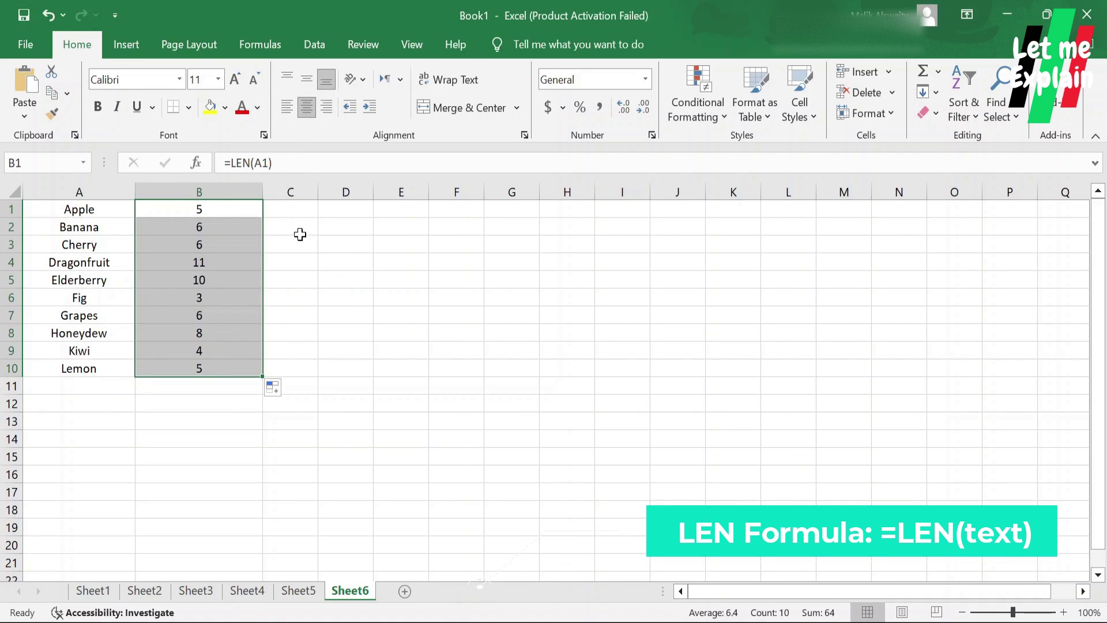
{"action": "key", "text": "Right"}
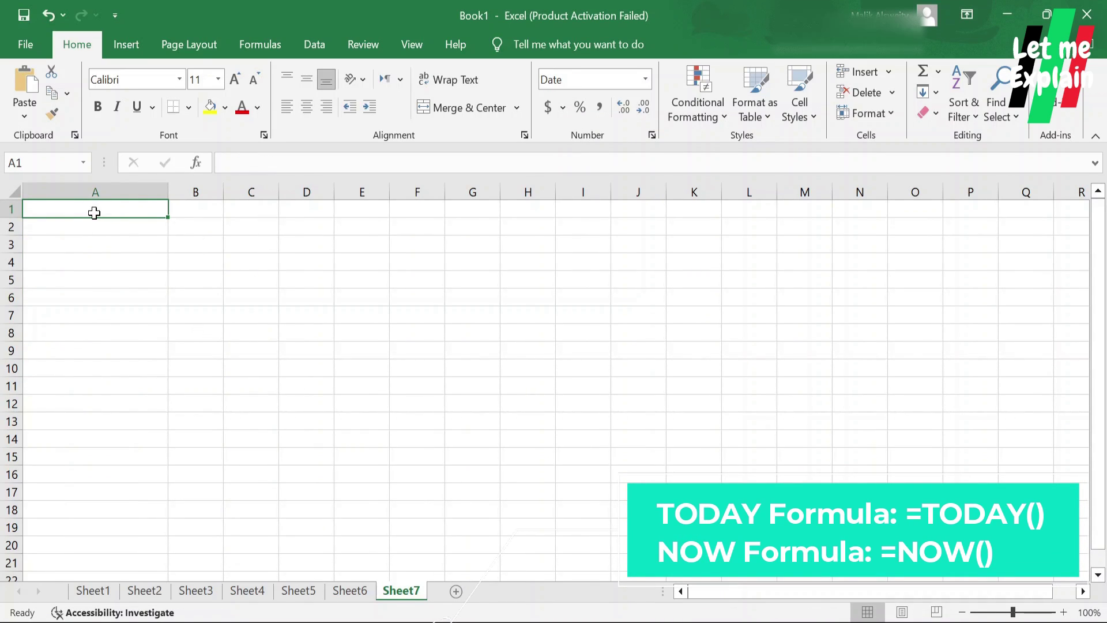
Enter =TODAY() in A1 to show today's date, 9/5/2024
{"action": "type", "text": "="}
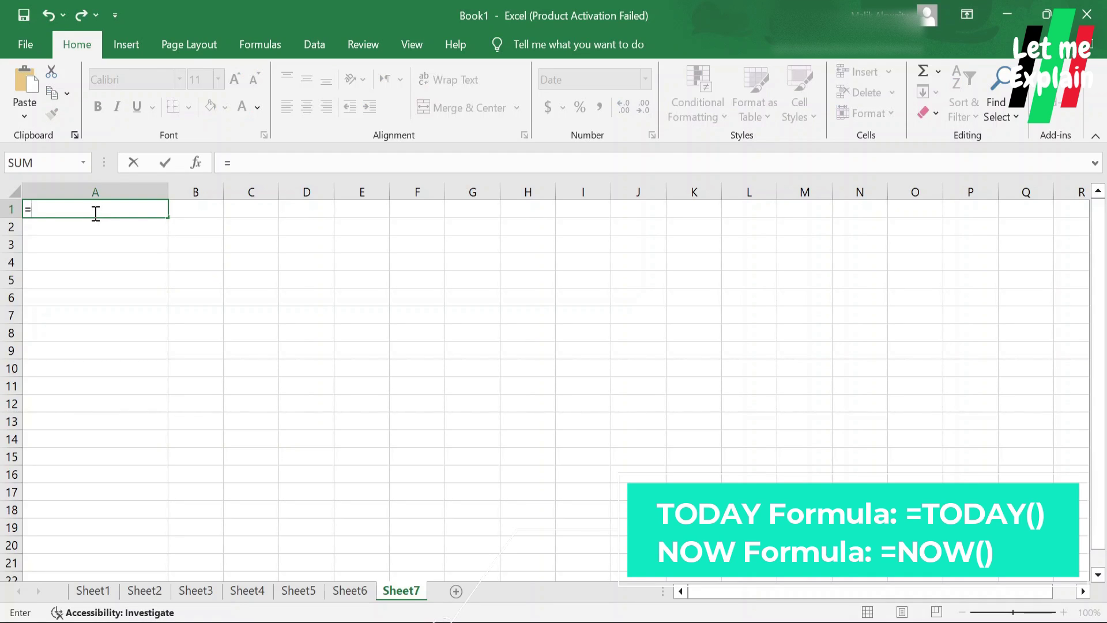
{"action": "type", "text": "toda"}
{"action": "key", "text": "Tab"}
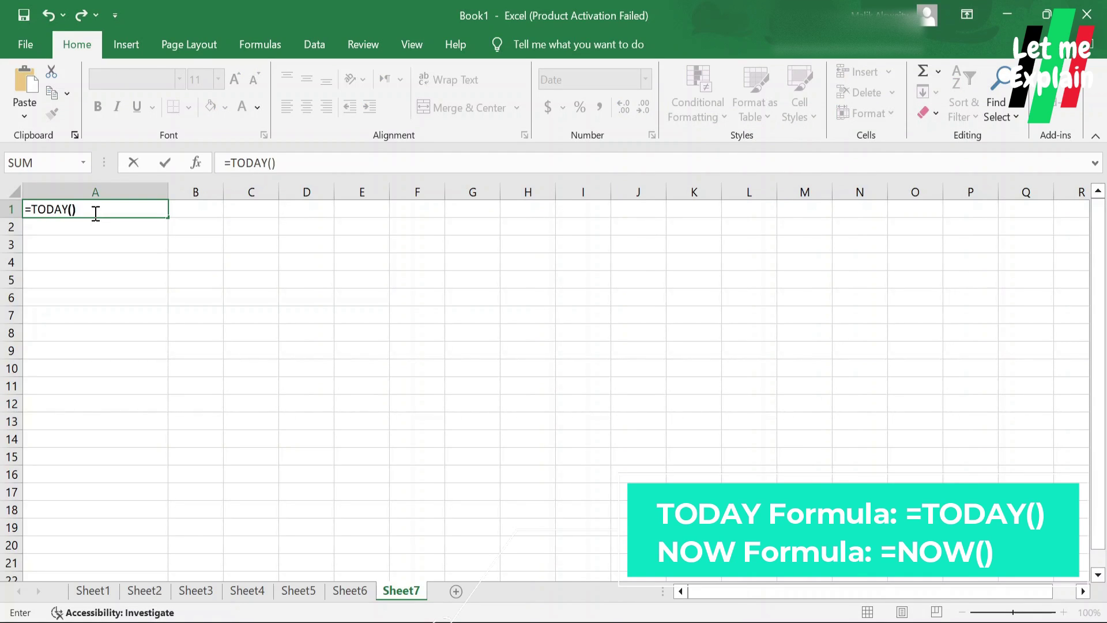
{"action": "type", "text": ")"}
{"action": "key", "text": "Return"}
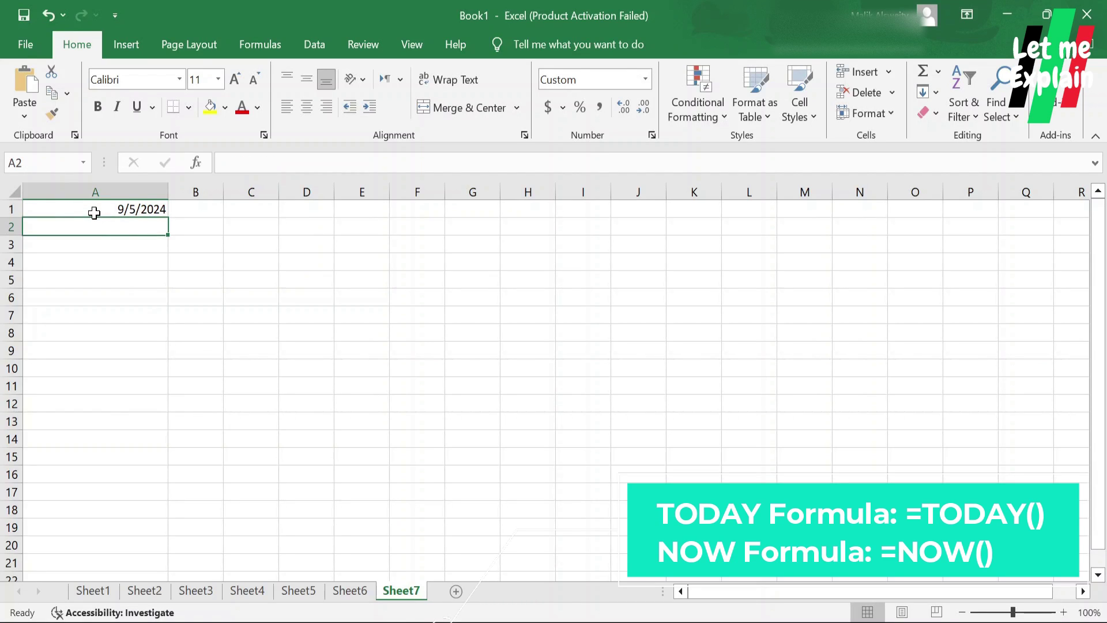
Enter =NOW() in A4 to show the current date and time
{"action": "left_click", "coordinate": [166, 267]}
{"action": "type", "text": "="}
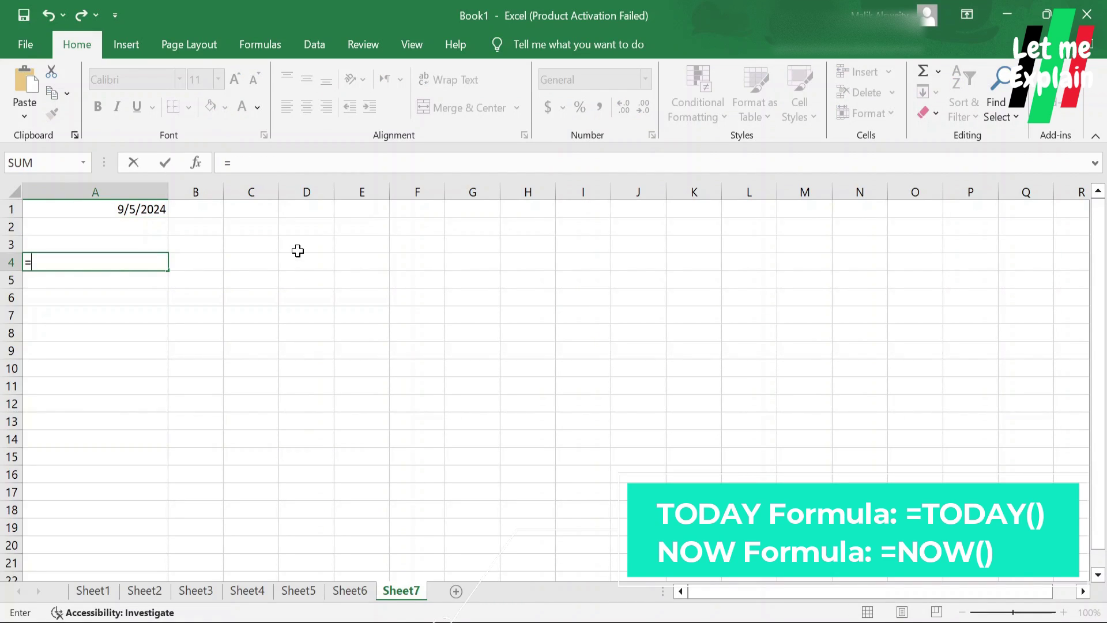
{"action": "type", "text": "now"}
{"action": "key", "text": "Tab"}
{"action": "type", "text": ")"}
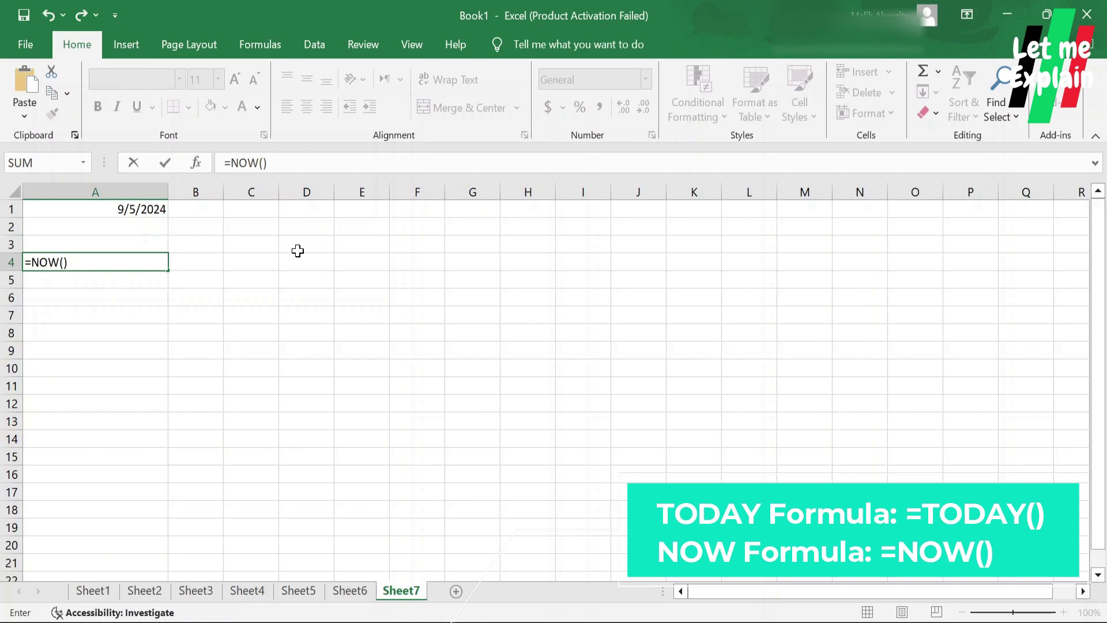
{"action": "key", "text": "Return"}
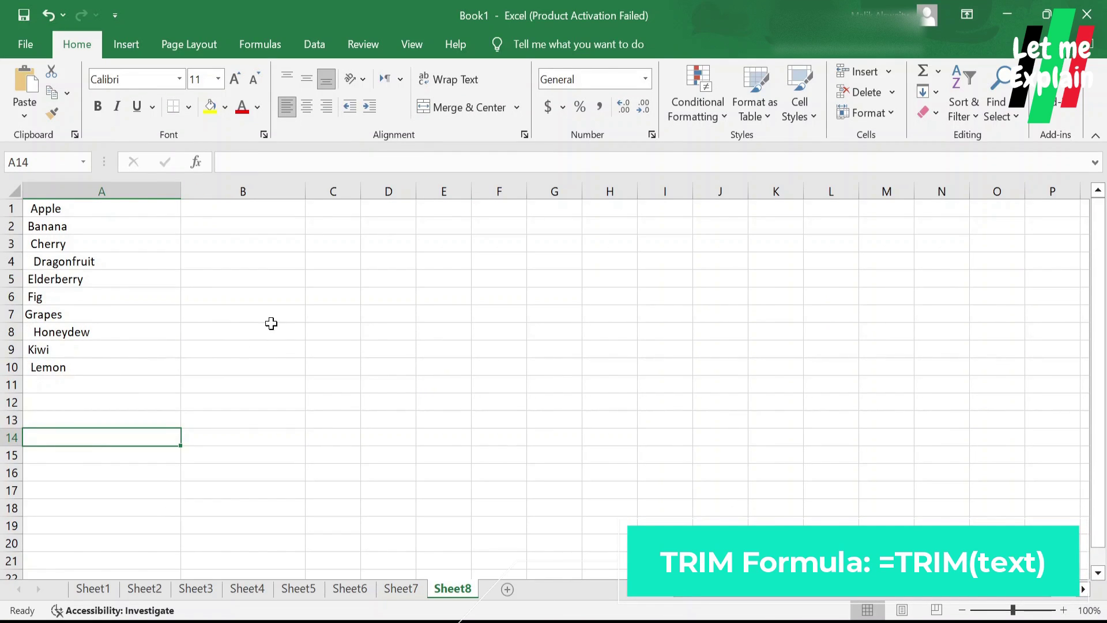
Enter =TRIM(A1) in B1 and fill it down to B10
{"action": "left_click", "coordinate": [228, 215]}
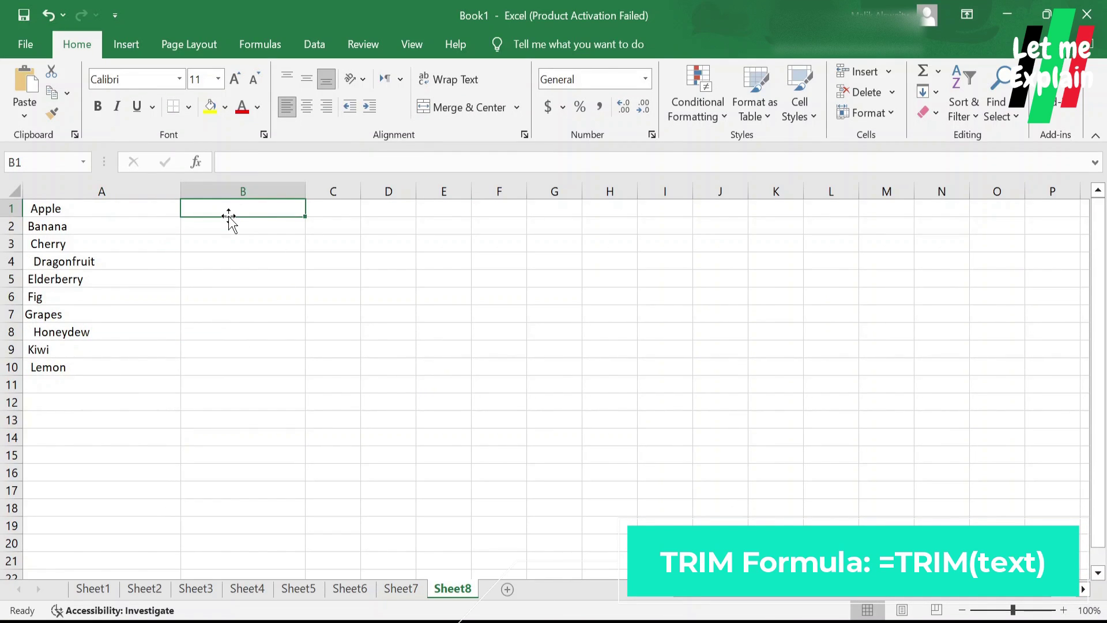
{"action": "type", "text": "="}
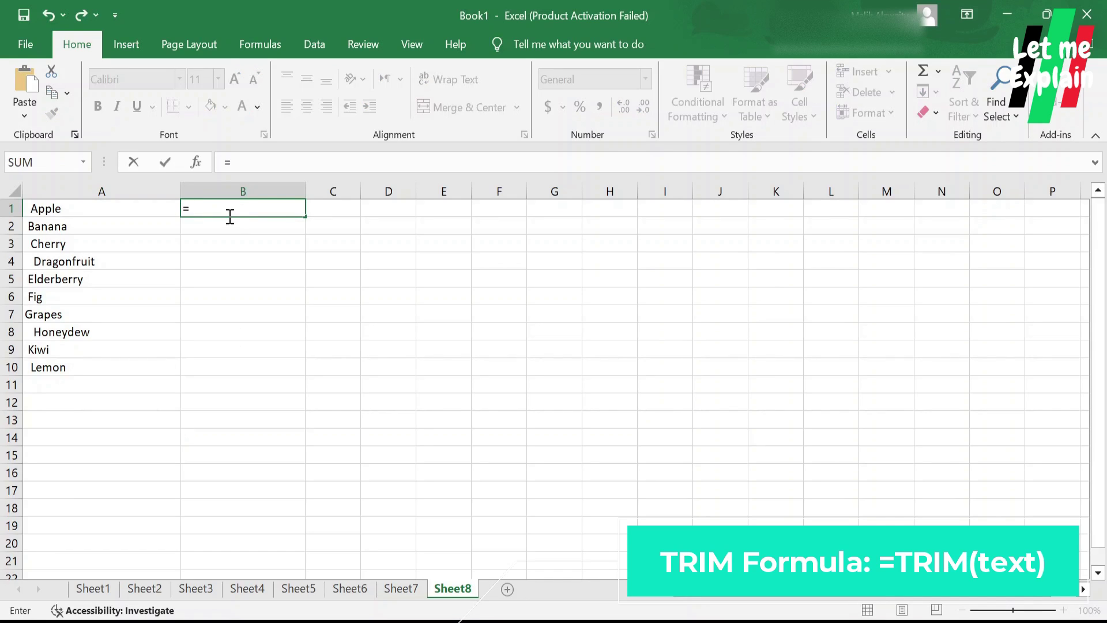
{"action": "type", "text": "trim"}
{"action": "key", "text": "Tab"}
{"action": "left_click", "coordinate": [122, 210]}
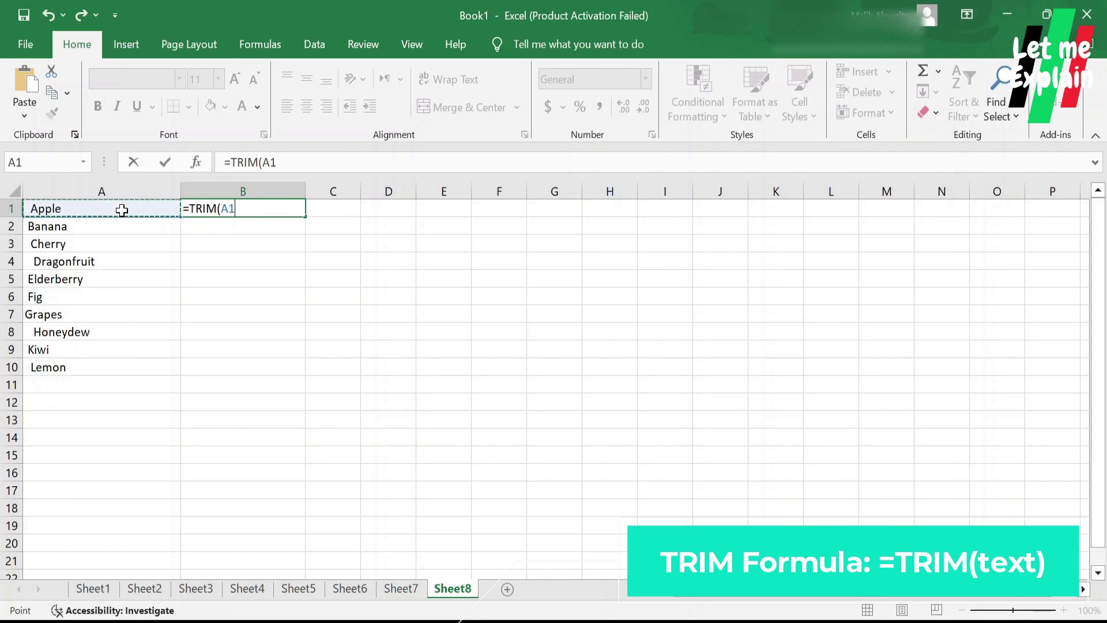
{"action": "type", "text": ")"}
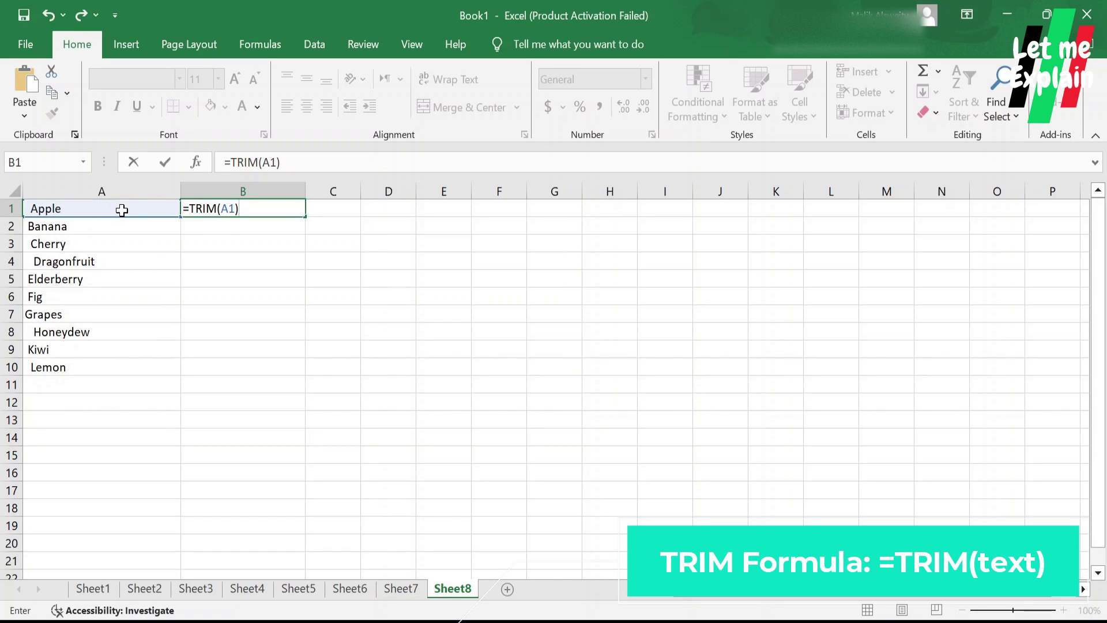
{"action": "key", "text": "Return"}
{"action": "left_click", "coordinate": [236, 213]}
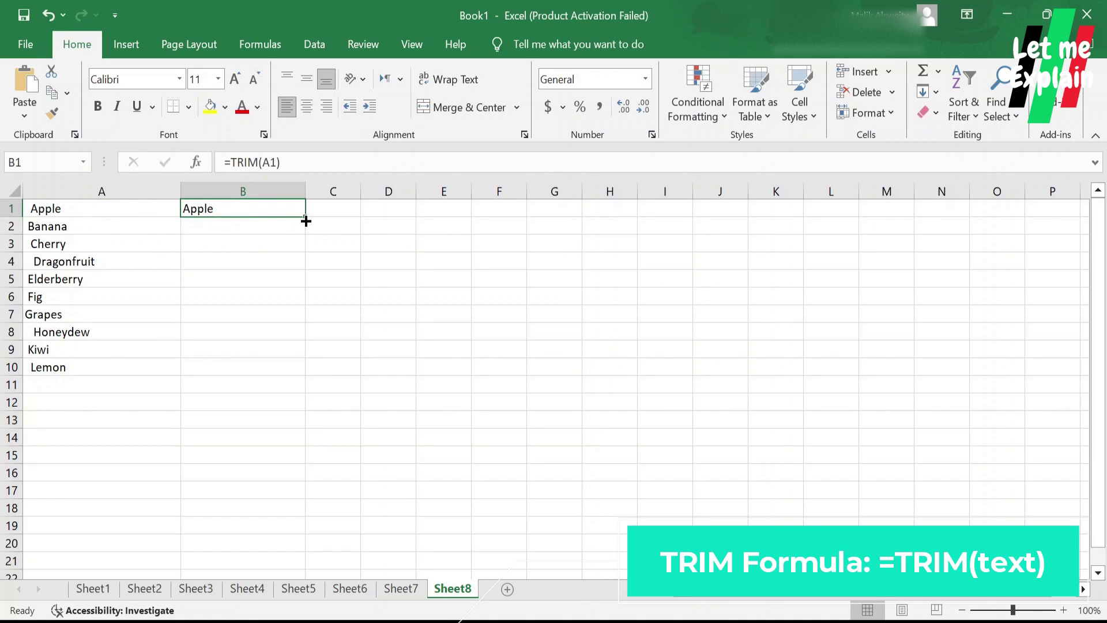
{"action": "left_click_drag", "start_coordinate": [306, 221], "coordinate": [281, 367]}
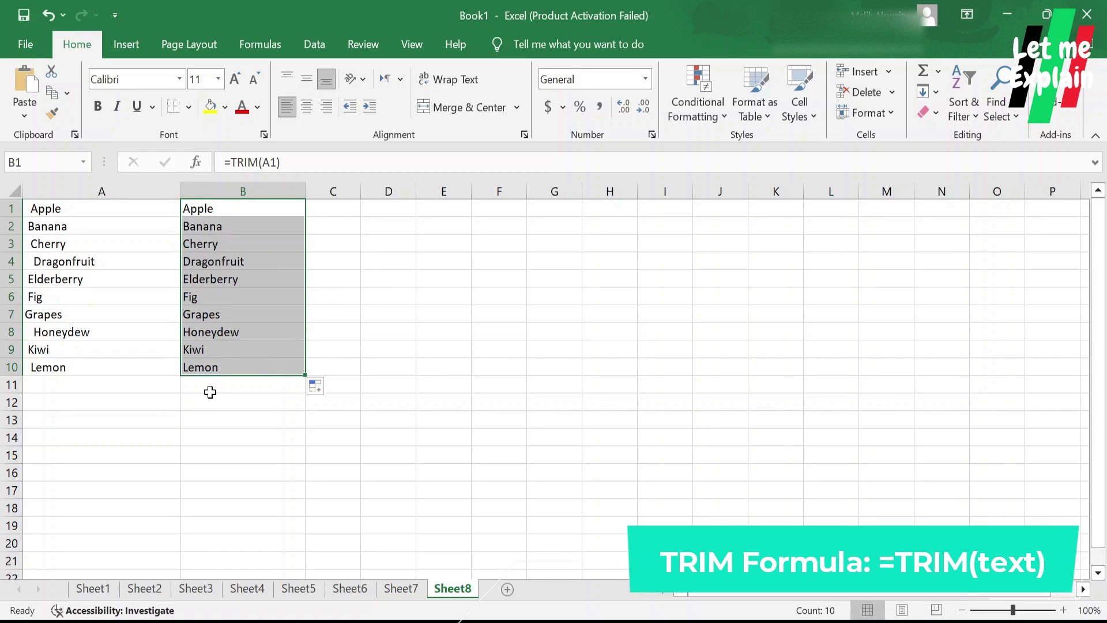